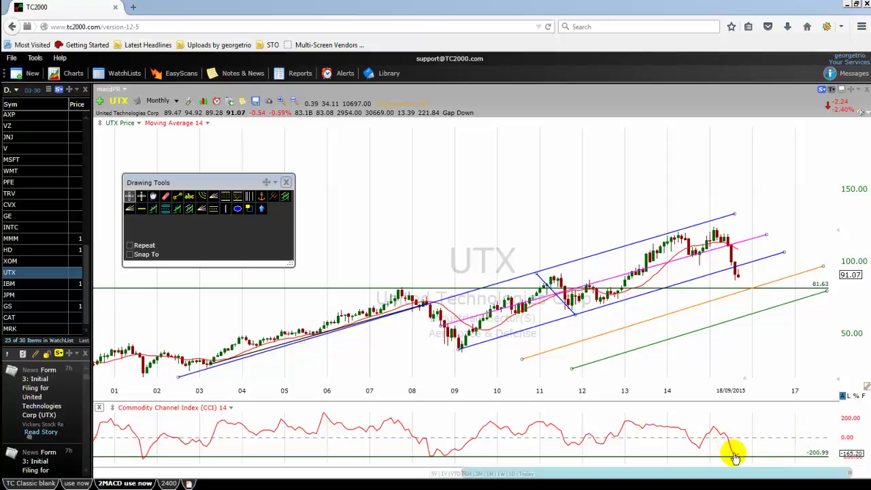
Examine the monthly UTX chart's CCI 14 lows against the -200.99 line, comparing the latest dip with the 2008 lows.
{"action": "mouse_move", "coordinate": [735, 457]}
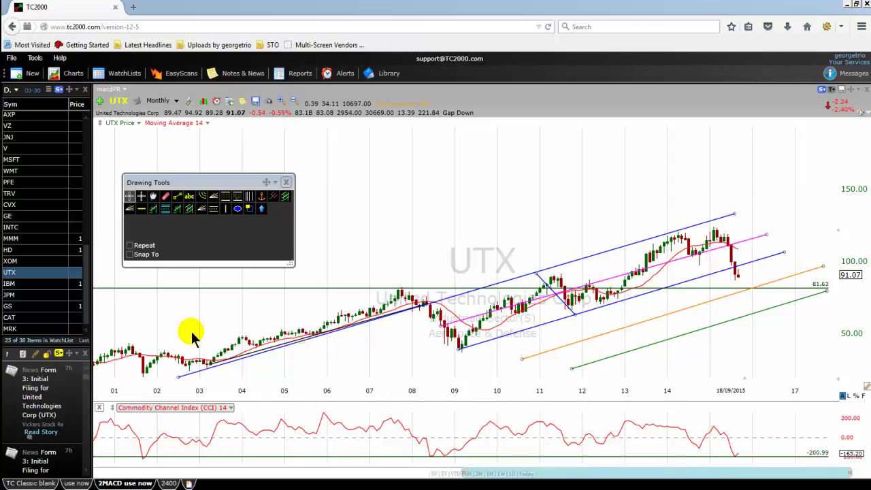
{"action": "left_click", "coordinate": [730, 449]}
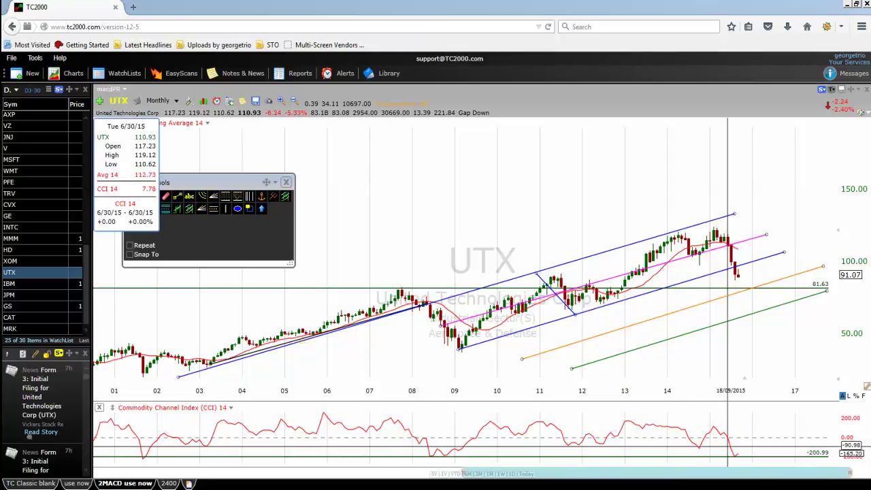
{"action": "left_click_drag", "start_coordinate": [728, 444], "coordinate": [740, 462]}
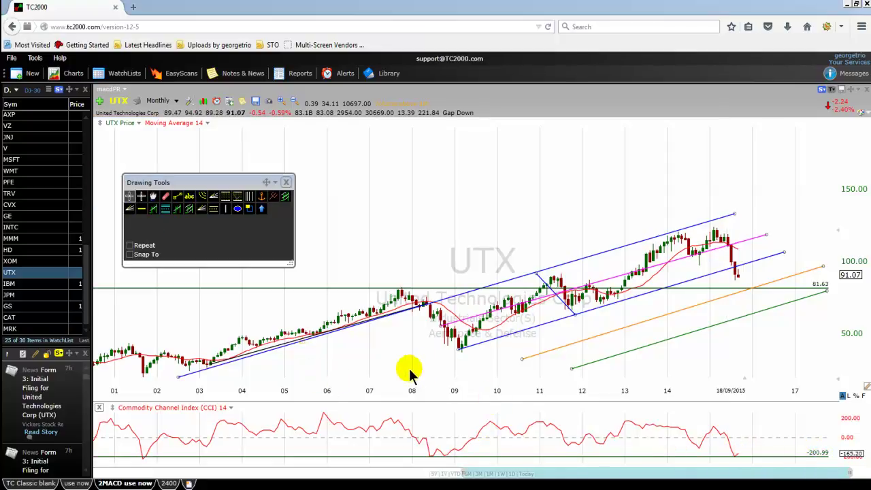
{"action": "scroll", "coordinate": [410, 373], "scroll_direction": "up", "scroll_amount": 1}
{"action": "scroll", "coordinate": [327, 384], "scroll_direction": "down", "scroll_amount": 2}
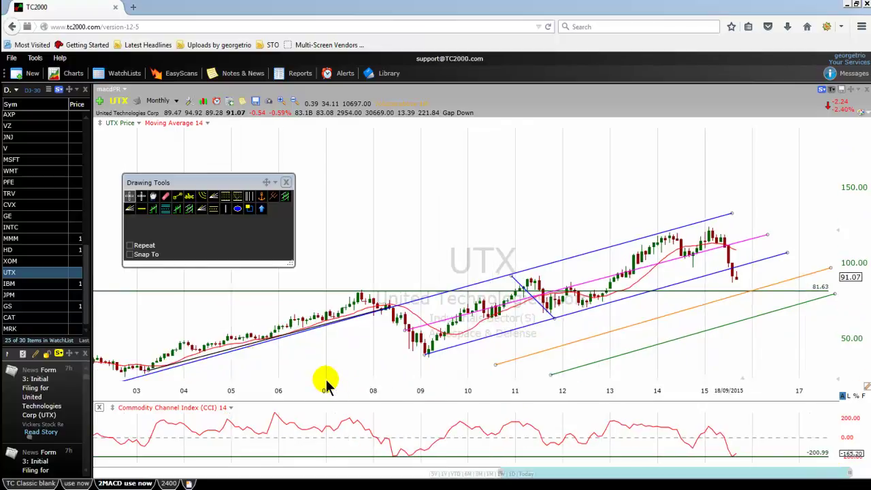
{"action": "mouse_move", "coordinate": [220, 181]}
{"action": "left_mouse_down"}
{"action": "mouse_move", "coordinate": [200, 195]}
{"action": "mouse_move", "coordinate": [204, 308]}
{"action": "mouse_move", "coordinate": [215, 330]}
{"action": "left_mouse_up"}
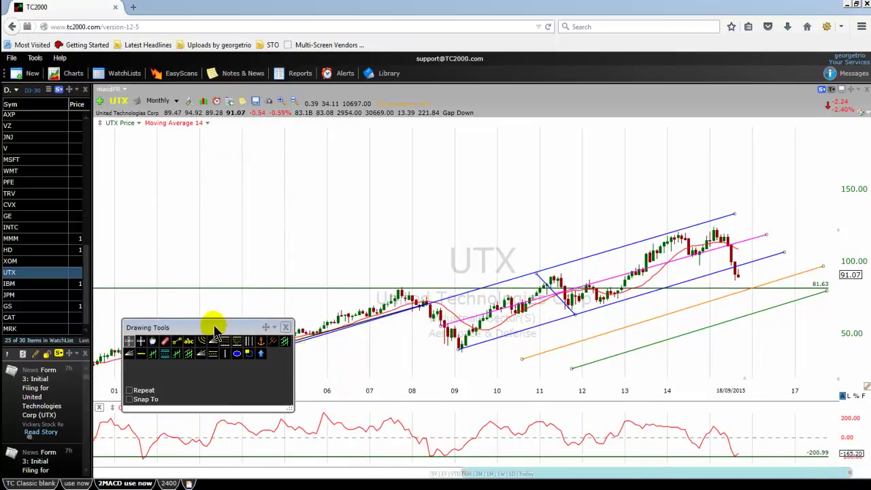
{"action": "mouse_move", "coordinate": [737, 460]}
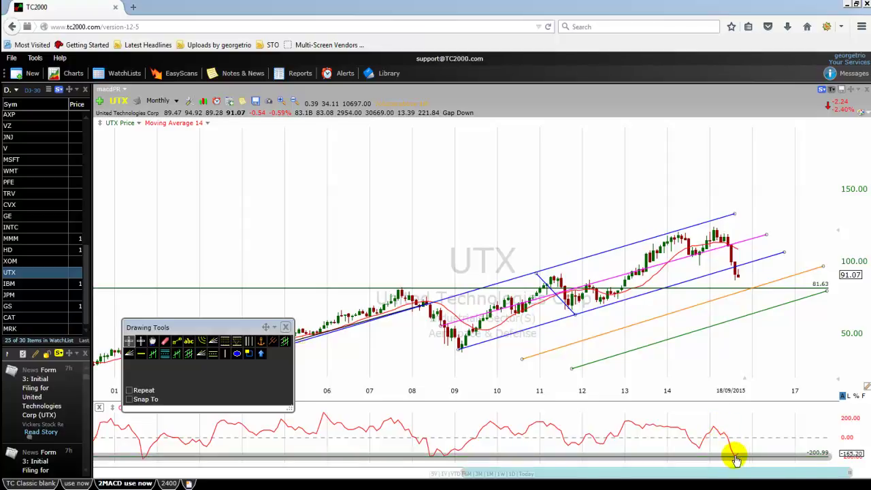
{"action": "mouse_move", "coordinate": [214, 330]}
{"action": "left_mouse_down"}
{"action": "mouse_move", "coordinate": [282, 367]}
{"action": "mouse_move", "coordinate": [290, 392]}
{"action": "mouse_move", "coordinate": [213, 251]}
{"action": "mouse_move", "coordinate": [229, 65]}
{"action": "mouse_move", "coordinate": [252, 150]}
{"action": "left_mouse_up"}
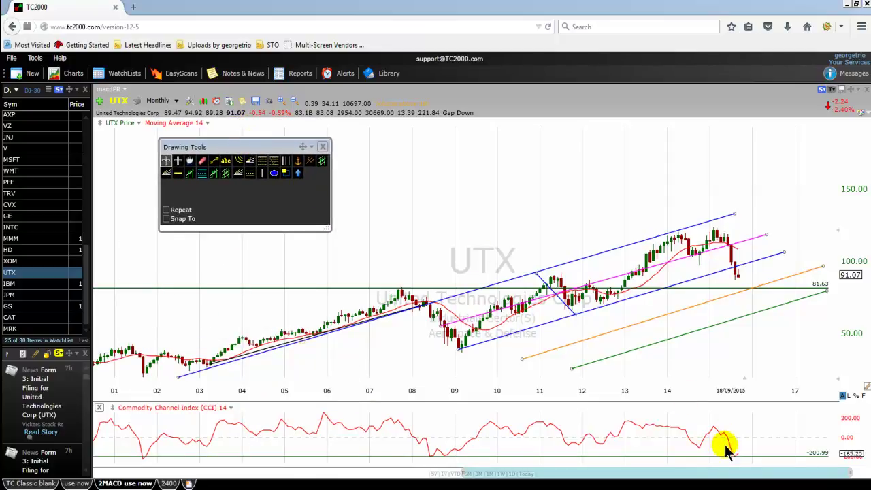
{"action": "mouse_move", "coordinate": [729, 460]}
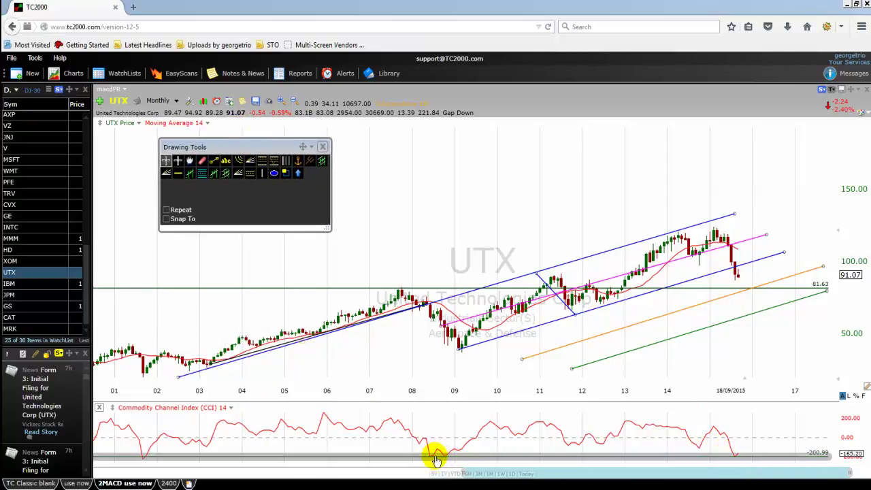
{"action": "mouse_move", "coordinate": [446, 460]}
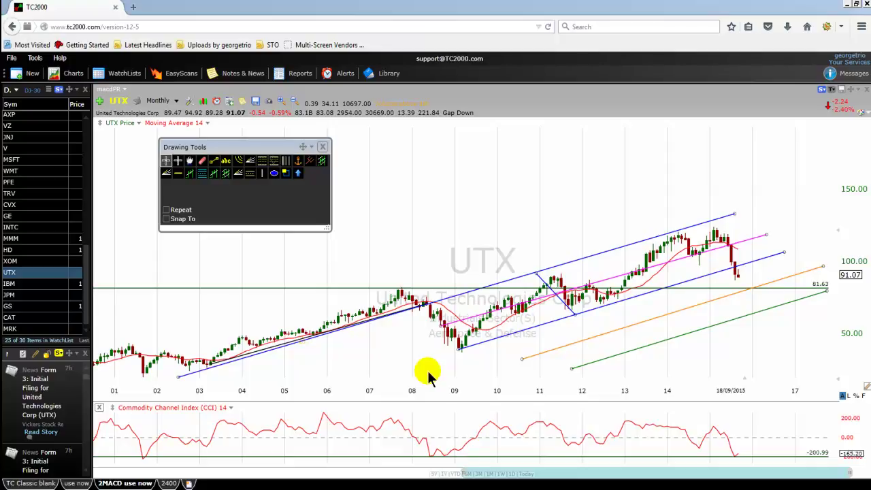
{"action": "mouse_move", "coordinate": [229, 147]}
{"action": "left_mouse_down"}
{"action": "mouse_move", "coordinate": [194, 170]}
{"action": "mouse_move", "coordinate": [215, 153]}
{"action": "left_mouse_up"}
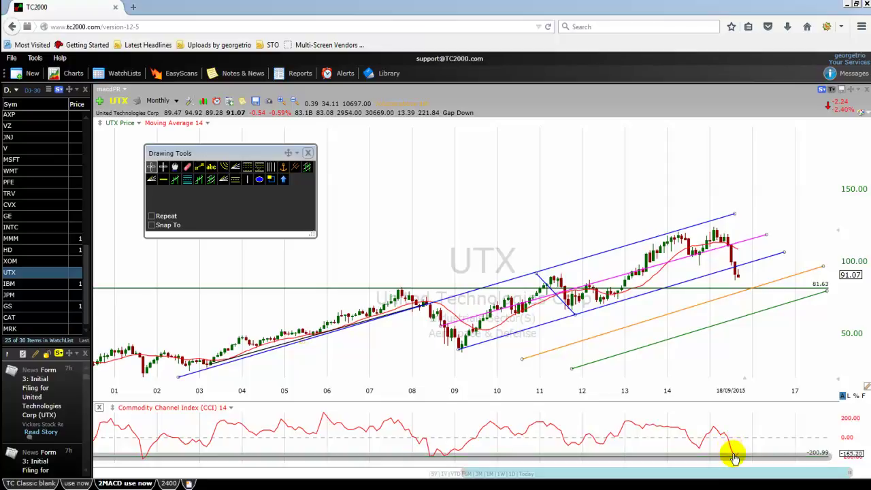
{"action": "left_click", "coordinate": [728, 446]}
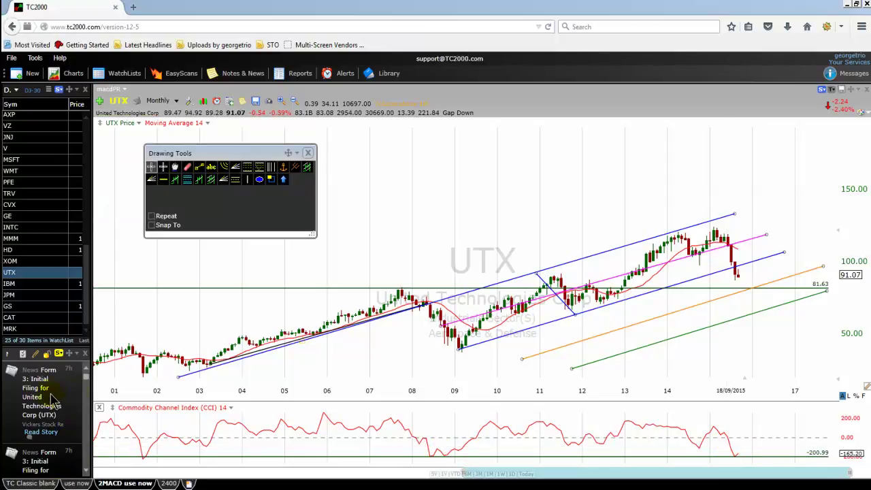
Draw a horizontal line at about 88.89 near the latest monthly candle's low and colour it red.
{"action": "left_click", "coordinate": [164, 181]}
{"action": "left_click", "coordinate": [722, 277]}
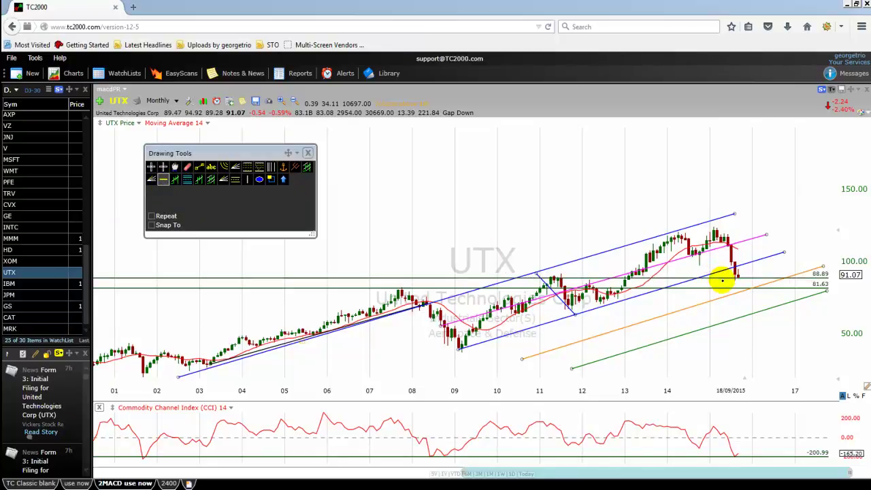
{"action": "right_click", "coordinate": [712, 280]}
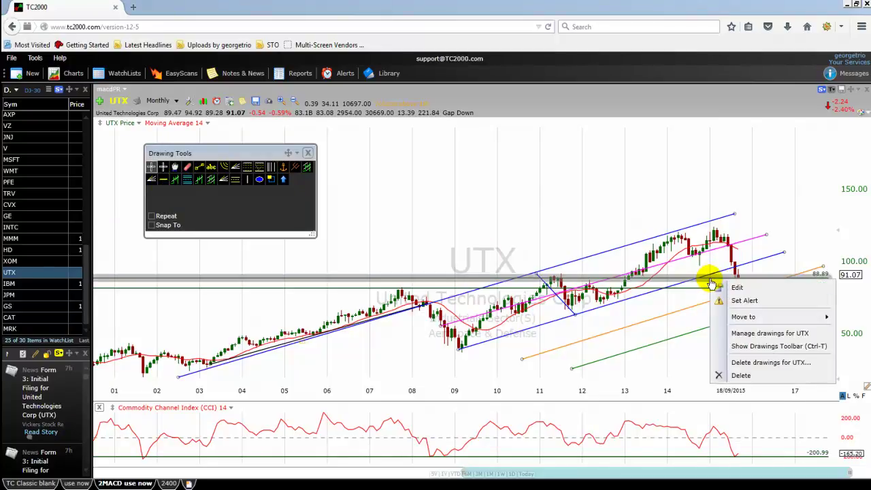
{"action": "left_click", "coordinate": [738, 288]}
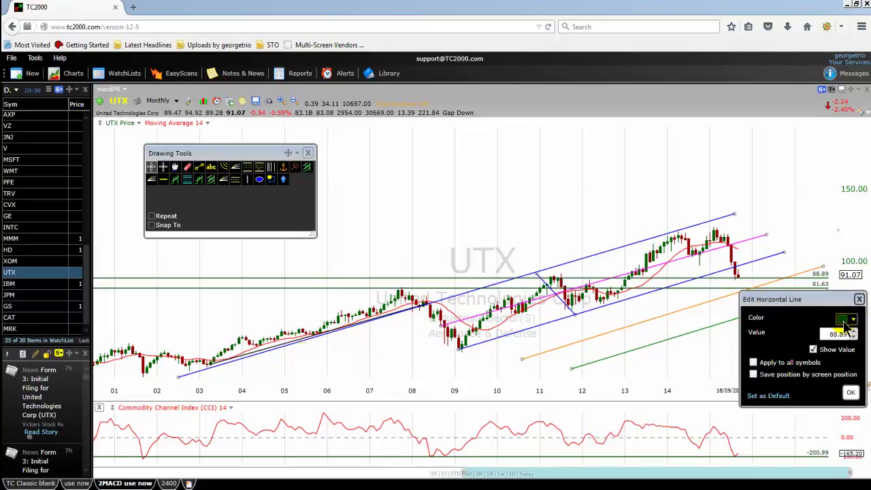
{"action": "left_click", "coordinate": [845, 321]}
{"action": "left_click", "coordinate": [782, 392]}
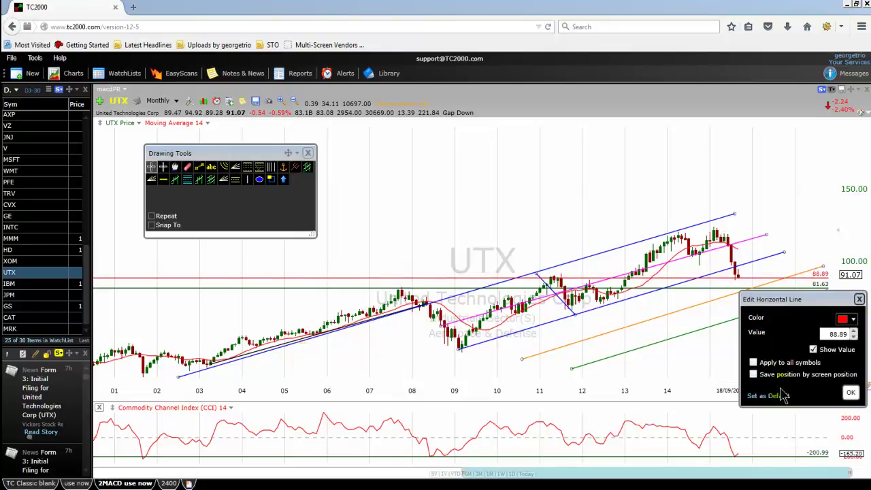
{"action": "left_click", "coordinate": [850, 394]}
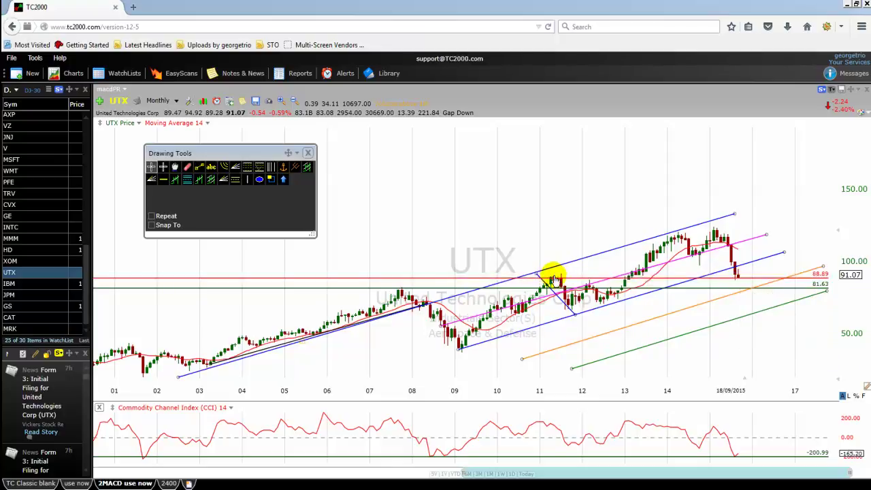
Mark the 2011 price peak with a filled green ellipse just above the candles, and move the drawing palette aside.
{"action": "left_click", "coordinate": [262, 181]}
{"action": "left_click_drag", "start_coordinate": [575, 227], "coordinate": [543, 272]}
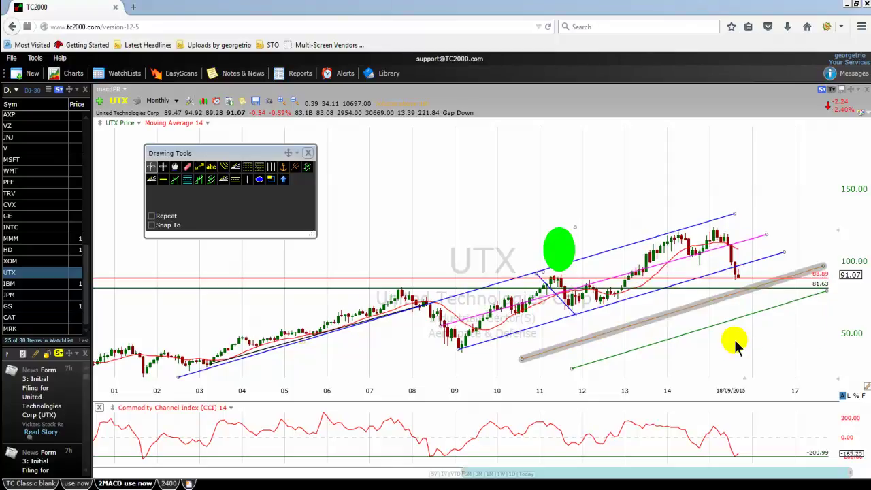
{"action": "mouse_move", "coordinate": [249, 156]}
{"action": "left_mouse_down"}
{"action": "mouse_move", "coordinate": [205, 191]}
{"action": "mouse_move", "coordinate": [160, 185]}
{"action": "left_mouse_up"}
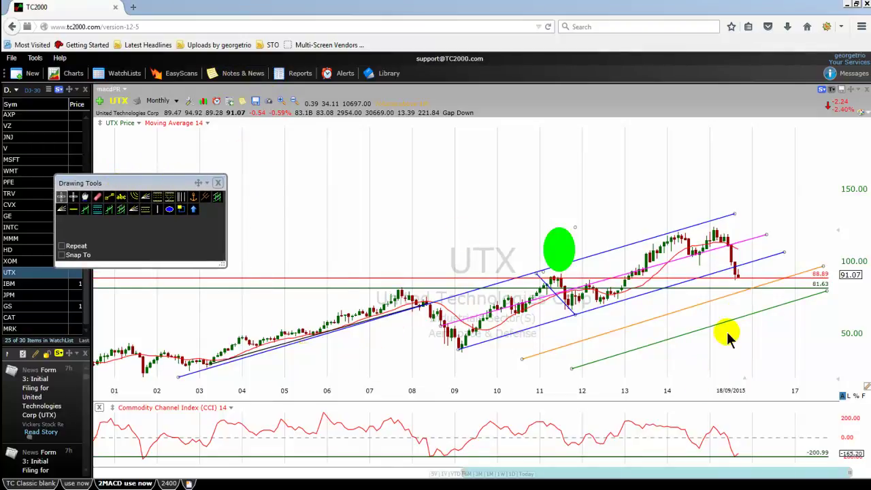
Draw a vertical line through the latest monthly candle and colour it green.
{"action": "mouse_move", "coordinate": [739, 283]}
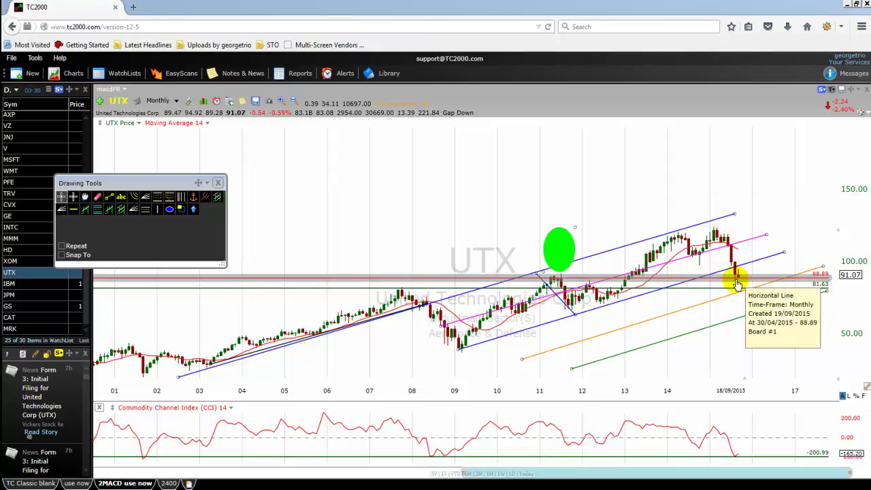
{"action": "left_click", "coordinate": [157, 211]}
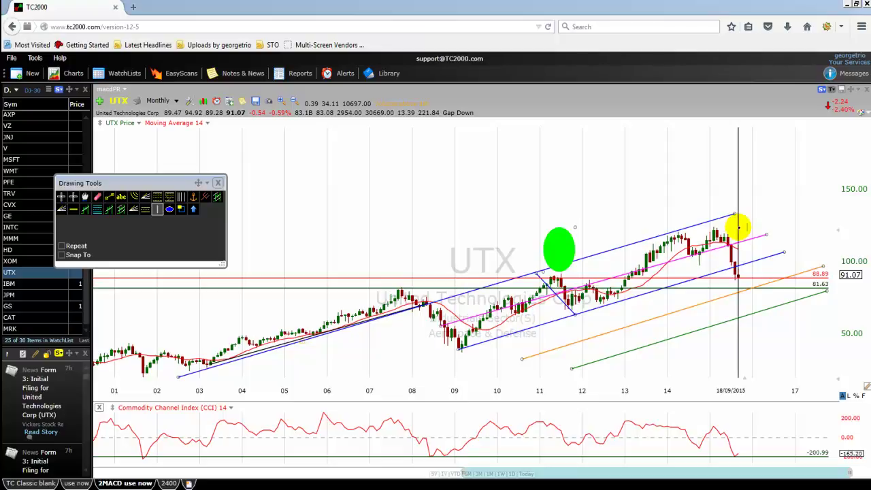
{"action": "left_click", "coordinate": [739, 227]}
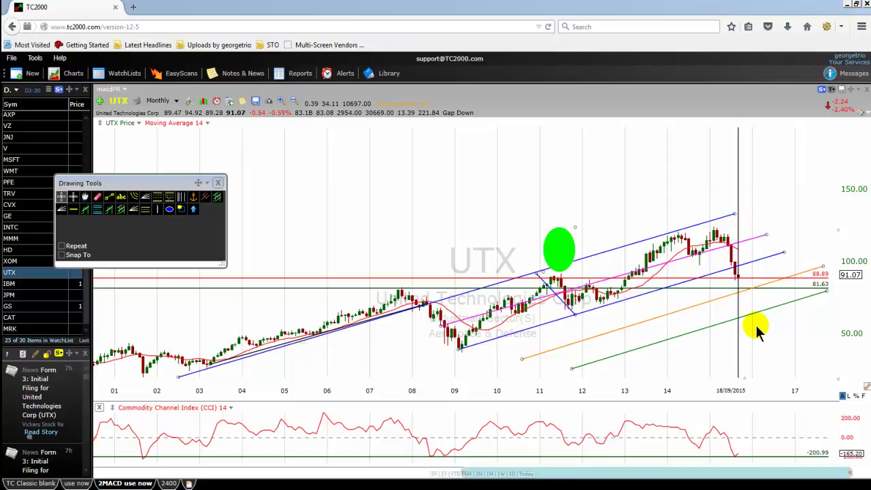
{"action": "right_click", "coordinate": [738, 225]}
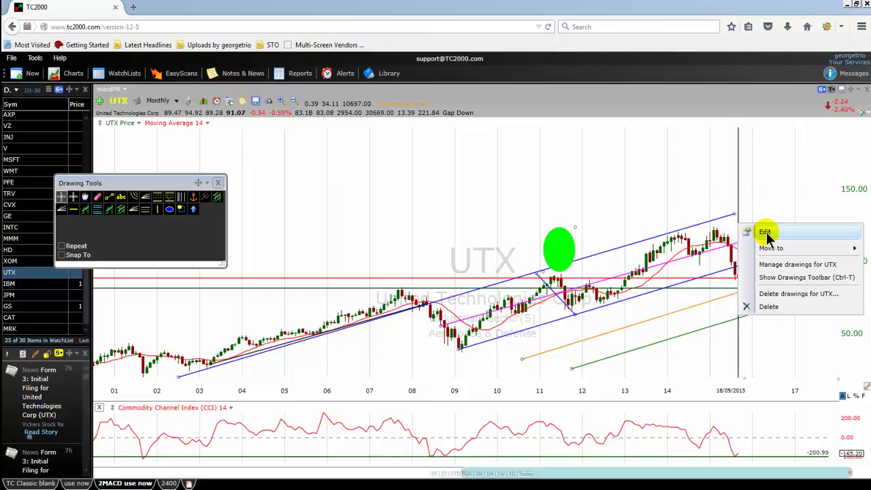
{"action": "left_click", "coordinate": [768, 234]}
{"action": "left_click", "coordinate": [854, 262]}
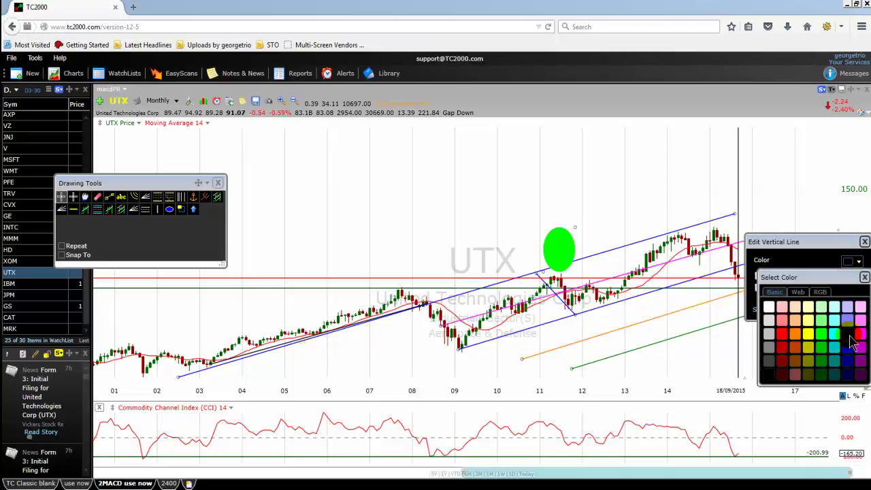
{"action": "left_click", "coordinate": [823, 353]}
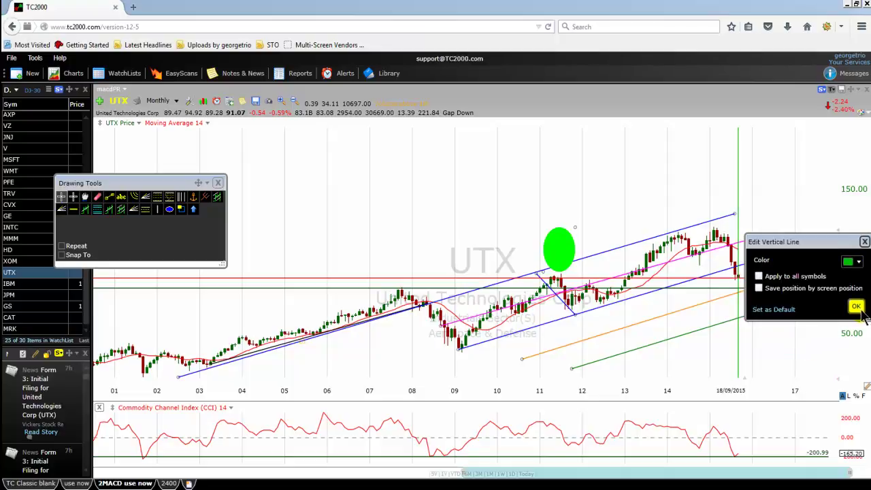
{"action": "left_click", "coordinate": [857, 308]}
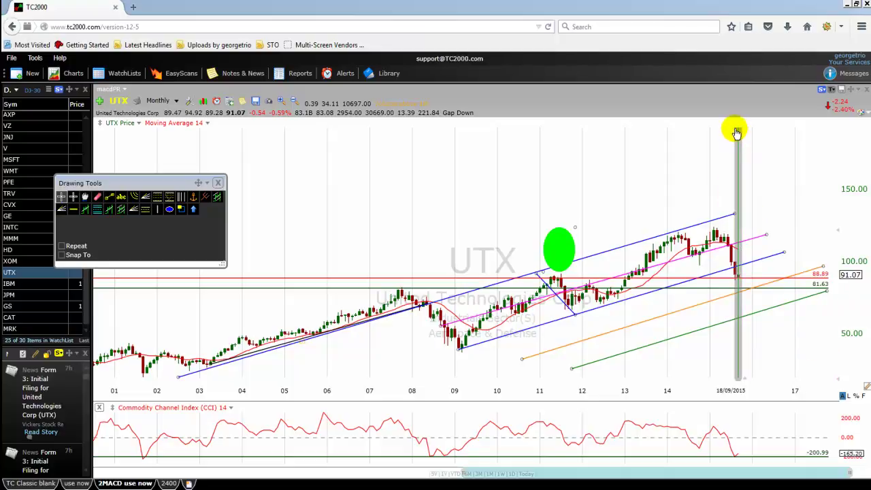
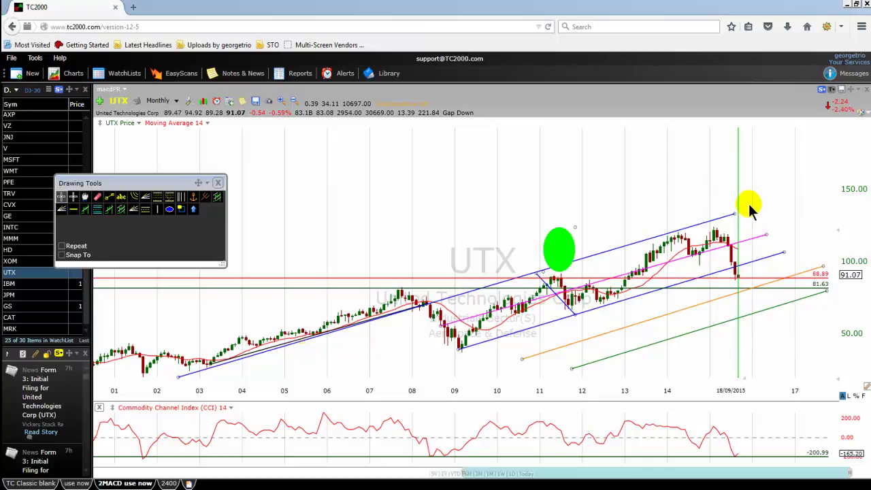
Delete the green vertical line from the latest monthly candle.
{"action": "mouse_move", "coordinate": [739, 281]}
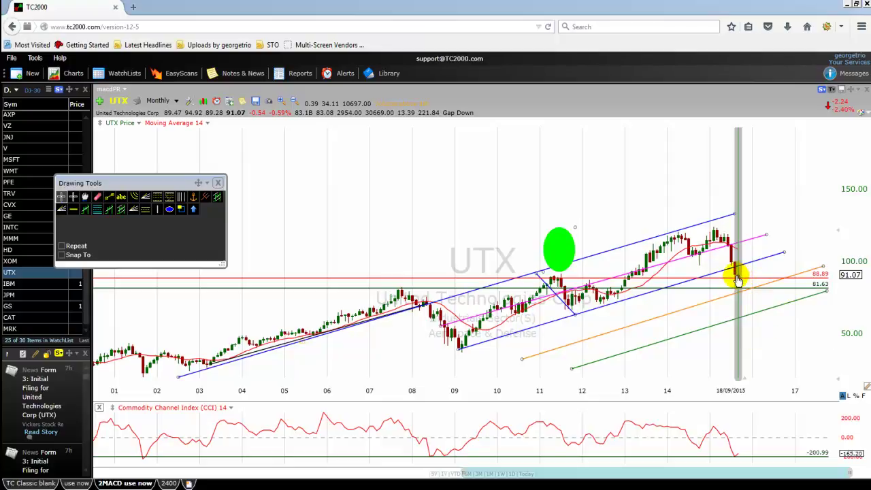
{"action": "right_click", "coordinate": [738, 227]}
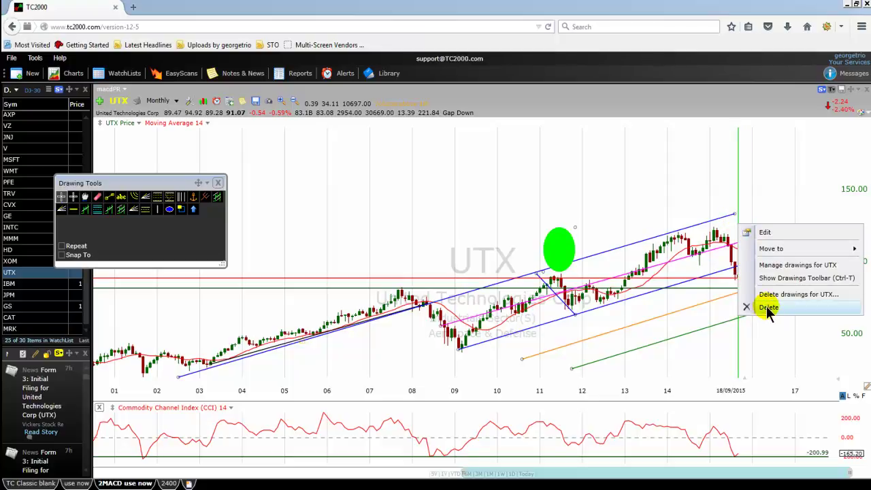
{"action": "left_click", "coordinate": [768, 308]}
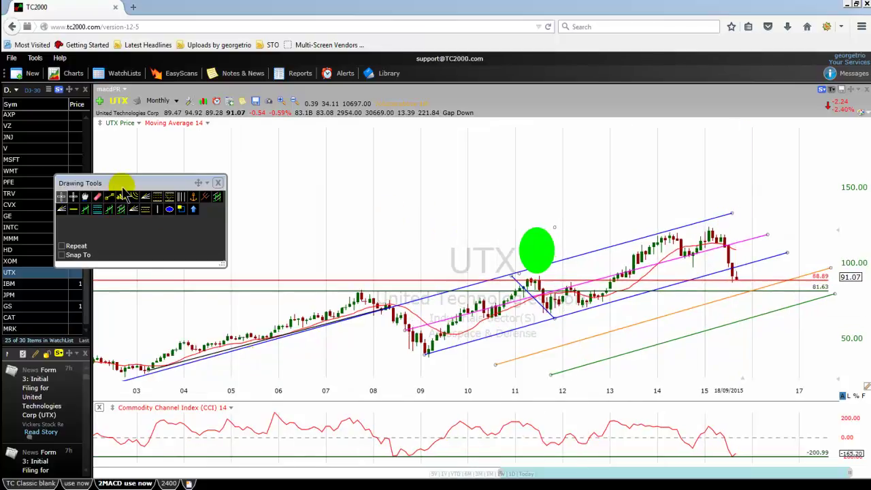
Move the drawing palette below the price chart and recolour the 81.63 horizontal line cyan.
{"action": "mouse_move", "coordinate": [122, 188]}
{"action": "left_mouse_down"}
{"action": "mouse_move", "coordinate": [191, 351]}
{"action": "mouse_move", "coordinate": [280, 403]}
{"action": "left_mouse_up"}
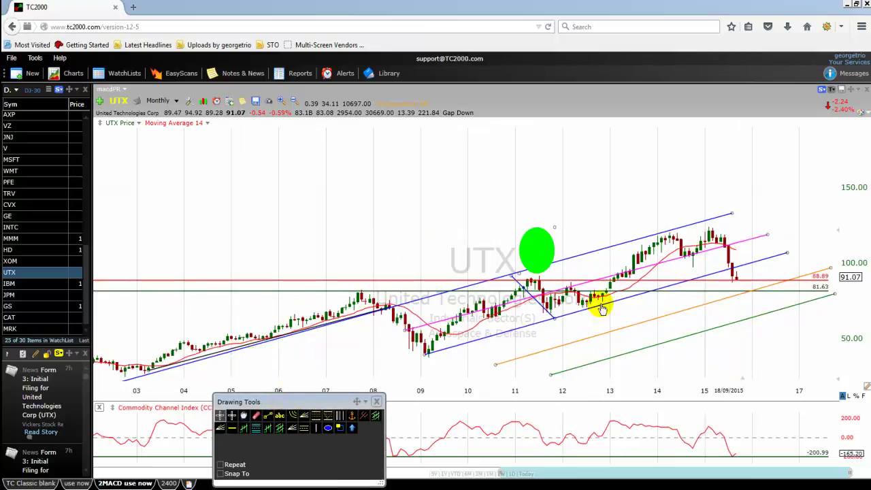
{"action": "mouse_move", "coordinate": [534, 282]}
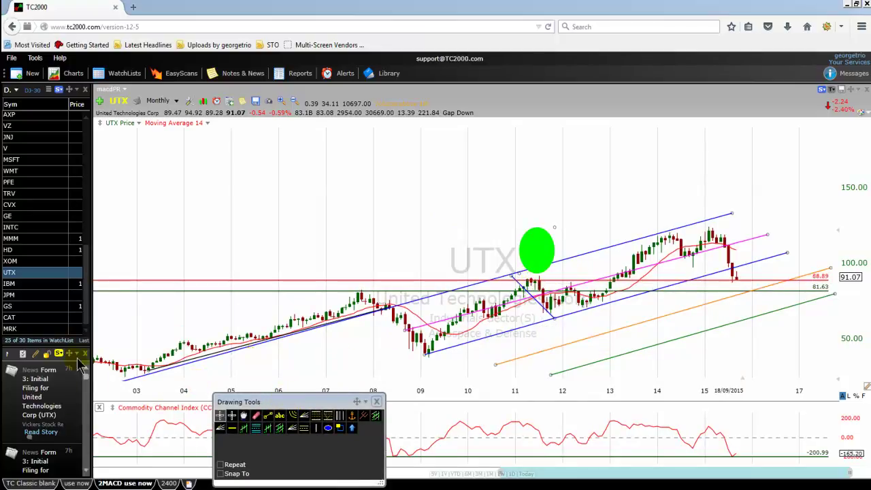
{"action": "left_click", "coordinate": [173, 360]}
{"action": "left_click", "coordinate": [756, 316]}
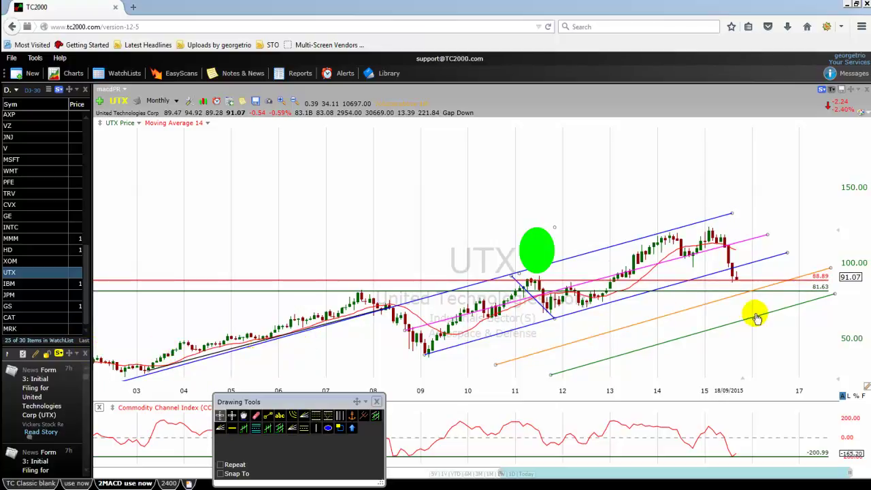
{"action": "right_click", "coordinate": [686, 295]}
{"action": "left_click", "coordinate": [714, 303]}
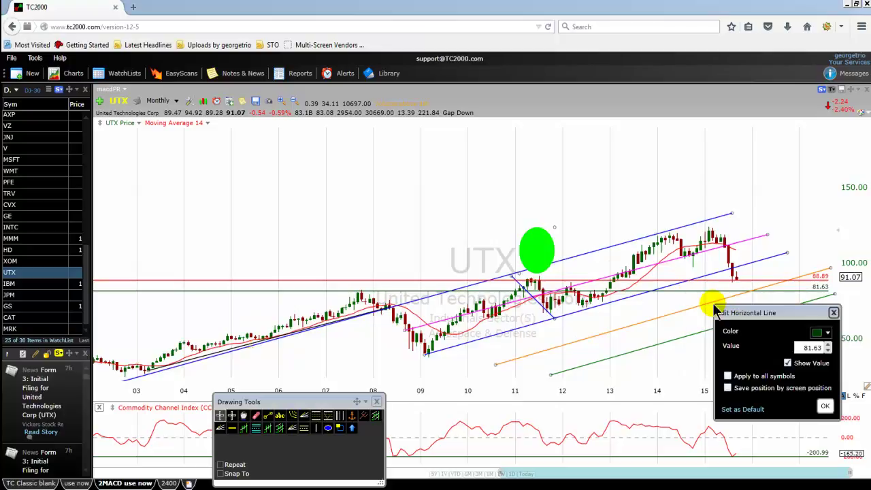
{"action": "left_click", "coordinate": [819, 334]}
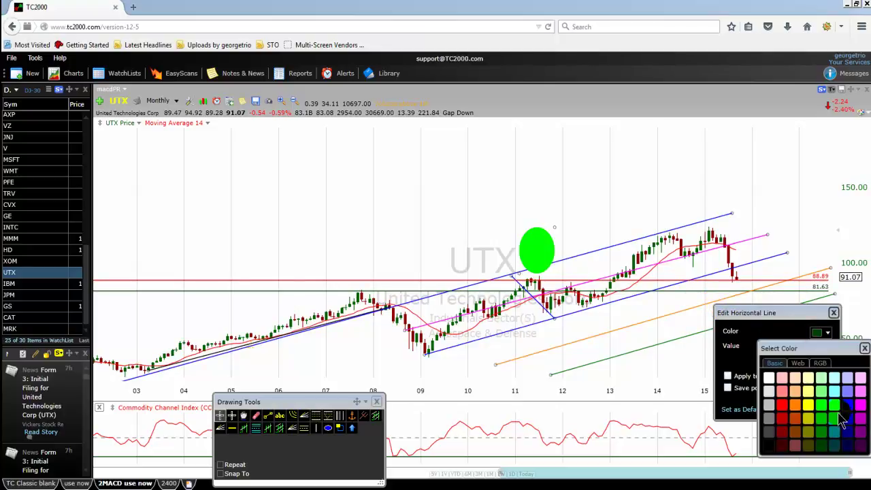
{"action": "left_click", "coordinate": [834, 405]}
{"action": "left_click", "coordinate": [824, 406]}
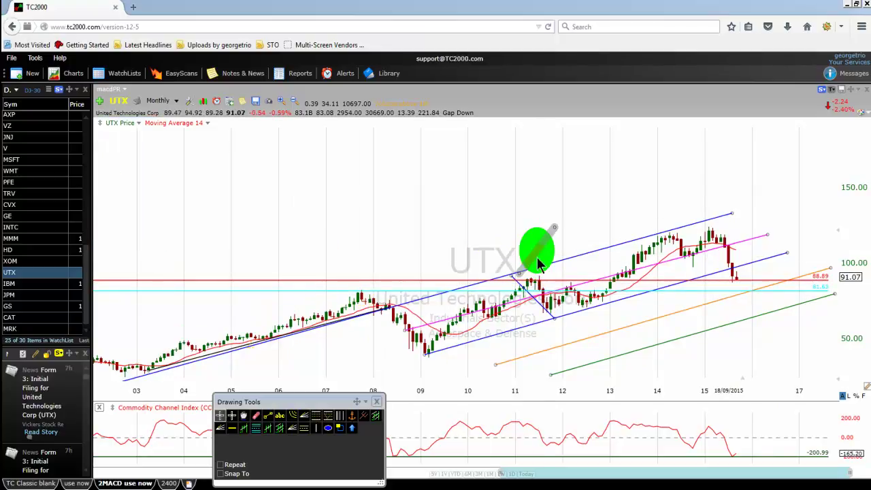
Move the green ellipse from the 2011 peak to the 2007 peak, and then into the empty area above the 2006–2007 candles.
{"action": "left_click_drag", "start_coordinate": [530, 249], "coordinate": [362, 277]}
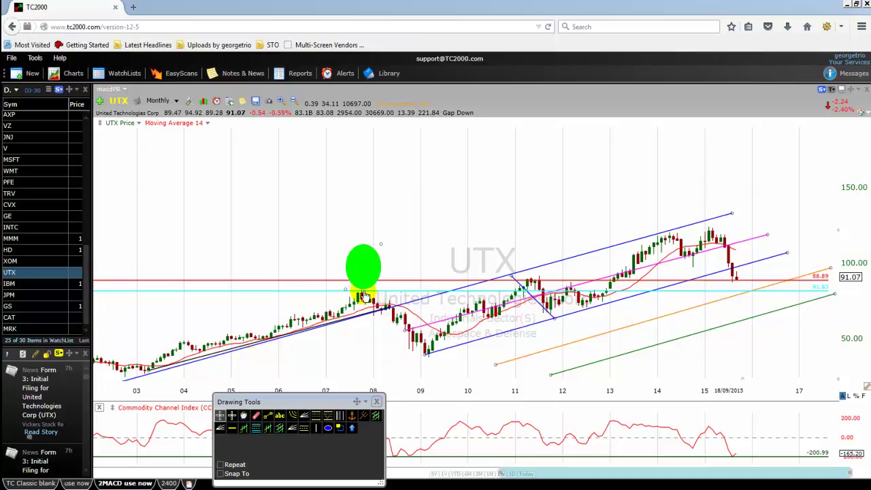
{"action": "mouse_move", "coordinate": [364, 298]}
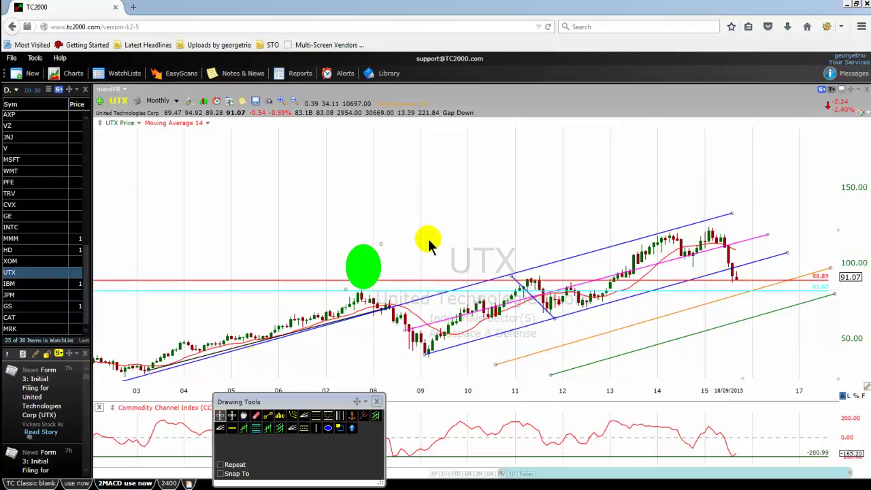
{"action": "left_click_drag", "start_coordinate": [363, 268], "coordinate": [323, 238]}
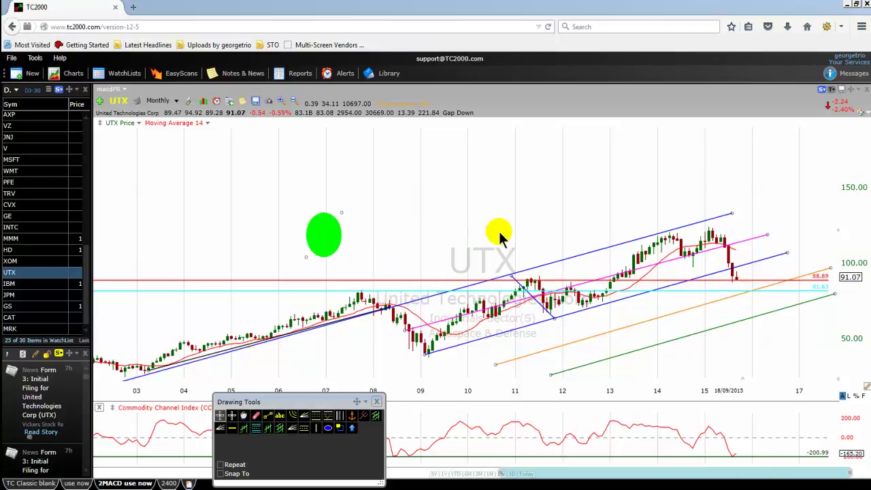
Examine the latest monthly candles against the 88.89 and 81.63 horizontal lines and the orange trend line at several zoom levels.
{"action": "scroll", "coordinate": [499, 235], "scroll_direction": "up", "scroll_amount": 2}
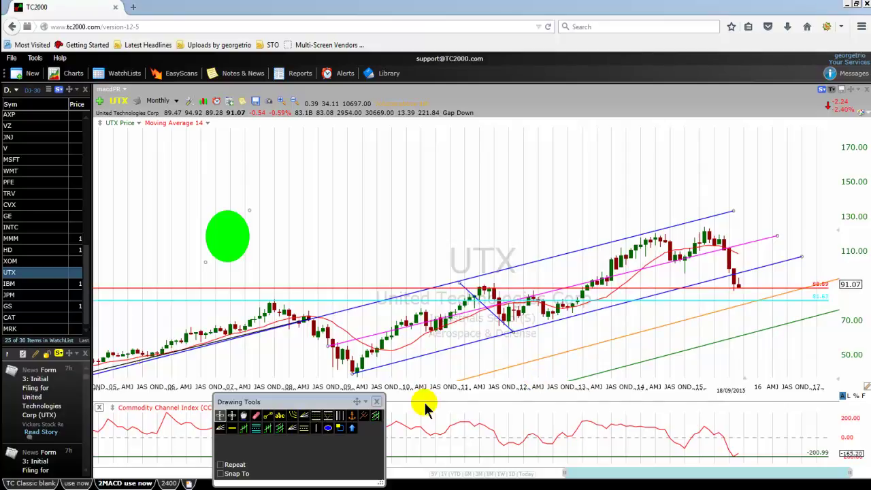
{"action": "scroll", "coordinate": [460, 259], "scroll_direction": "down", "scroll_amount": 2}
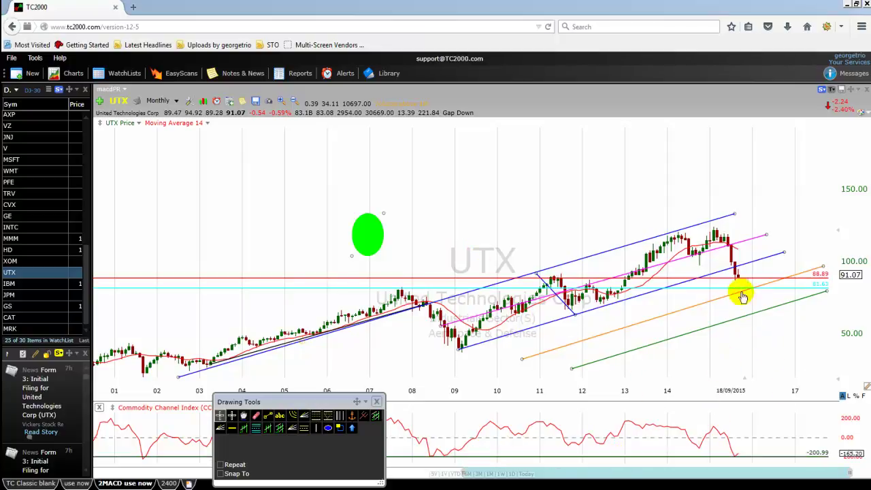
{"action": "mouse_move", "coordinate": [739, 277]}
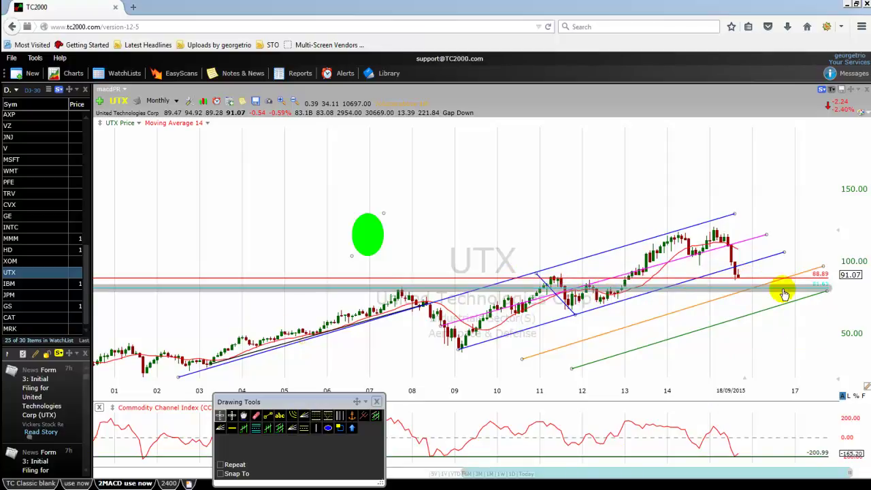
{"action": "mouse_move", "coordinate": [794, 293]}
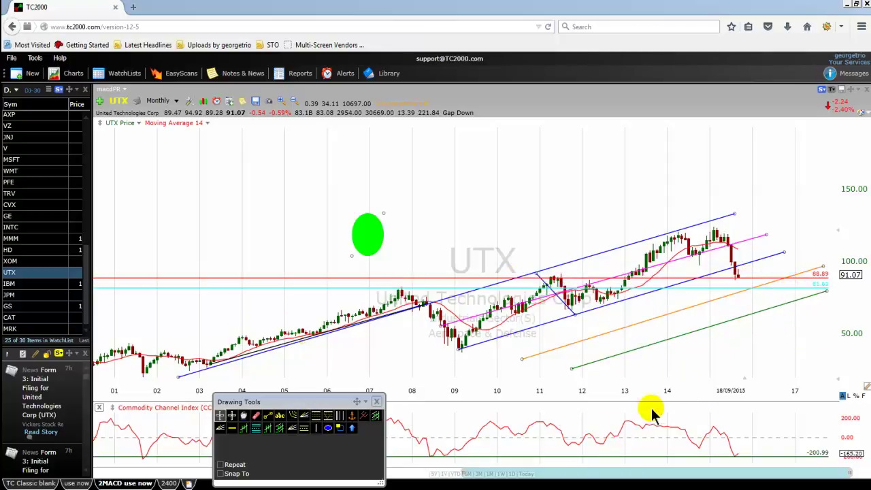
{"action": "scroll", "coordinate": [486, 401], "scroll_direction": "up", "scroll_amount": 5}
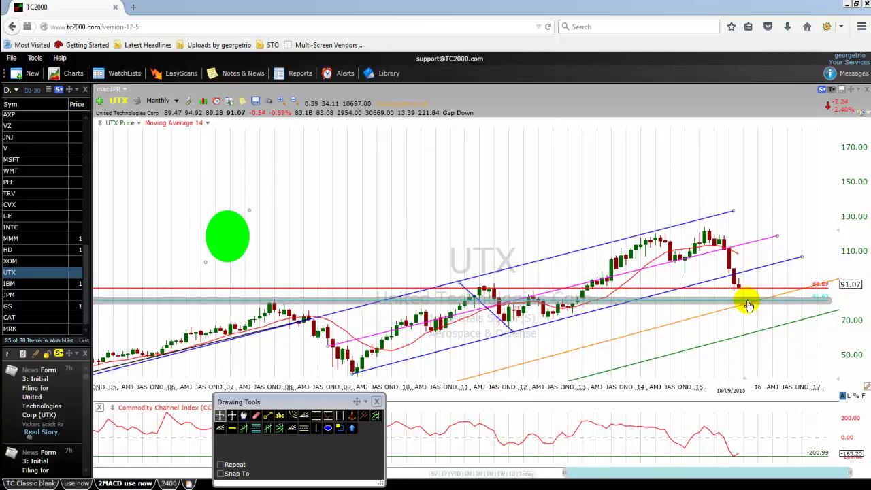
{"action": "mouse_move", "coordinate": [739, 304]}
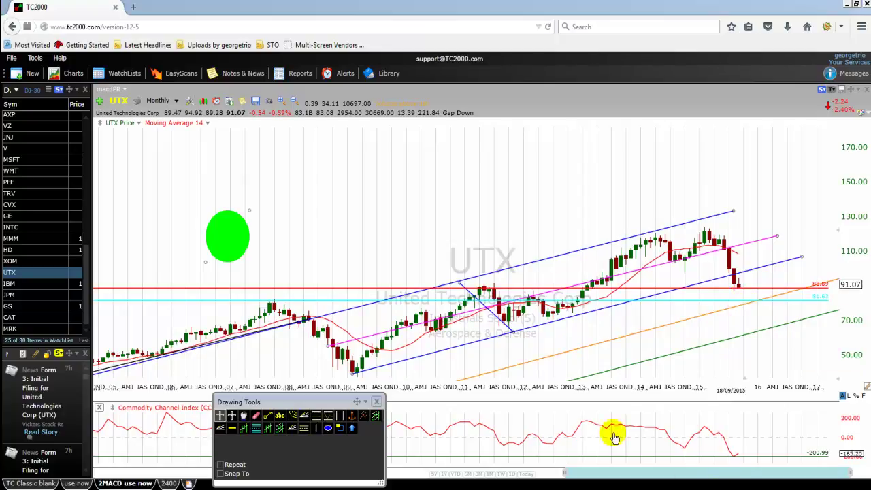
{"action": "scroll", "coordinate": [353, 231], "scroll_direction": "down", "scroll_amount": 2}
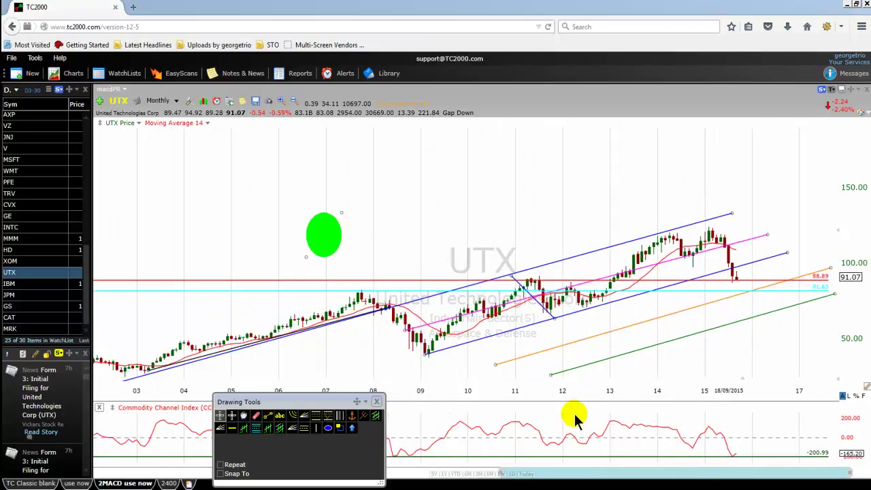
{"action": "left_click", "coordinate": [742, 291]}
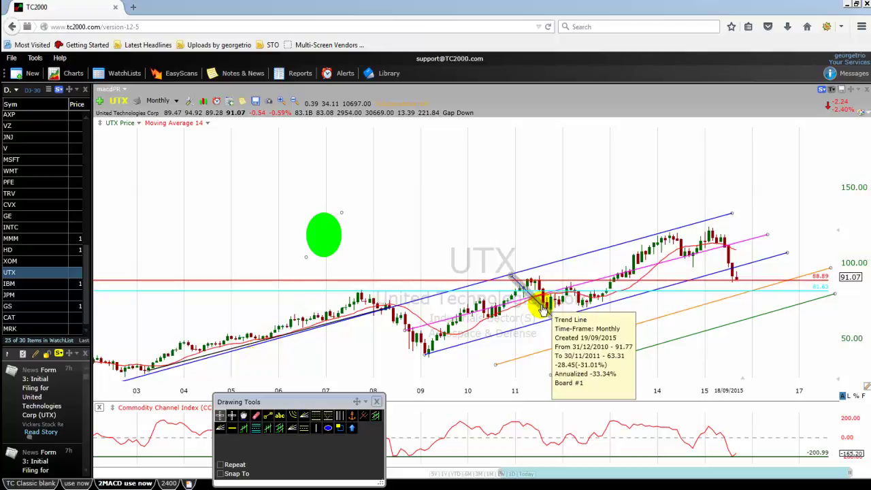
Fit the short blue trend line across the blue channel at mid-2011, then shift it to span from the lower blue line to the green line.
{"action": "left_click_drag", "start_coordinate": [544, 306], "coordinate": [562, 301]}
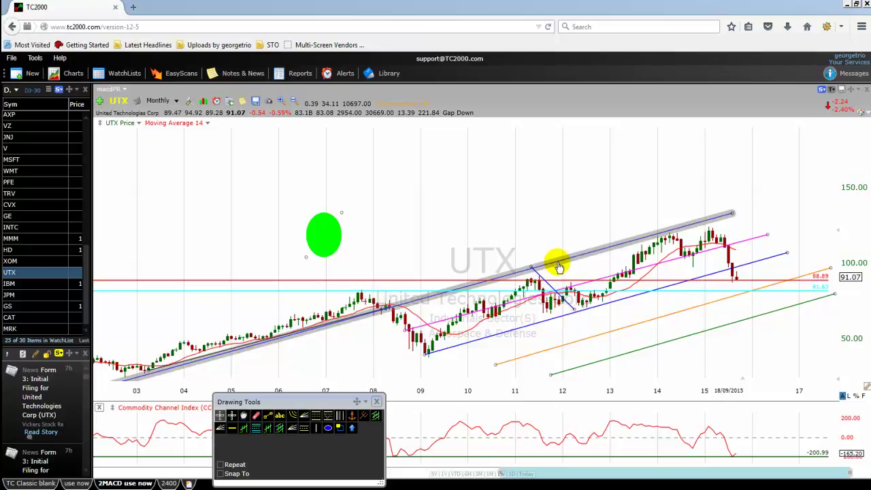
{"action": "mouse_move", "coordinate": [554, 290]}
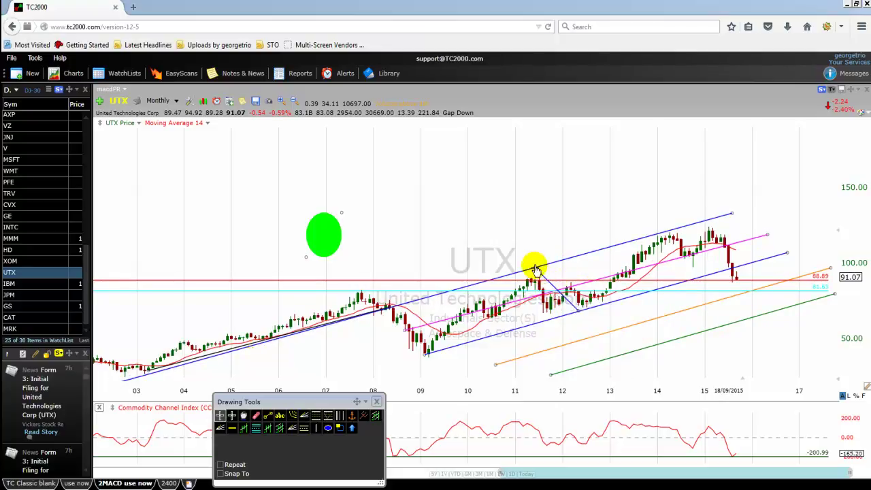
{"action": "mouse_move", "coordinate": [567, 304]}
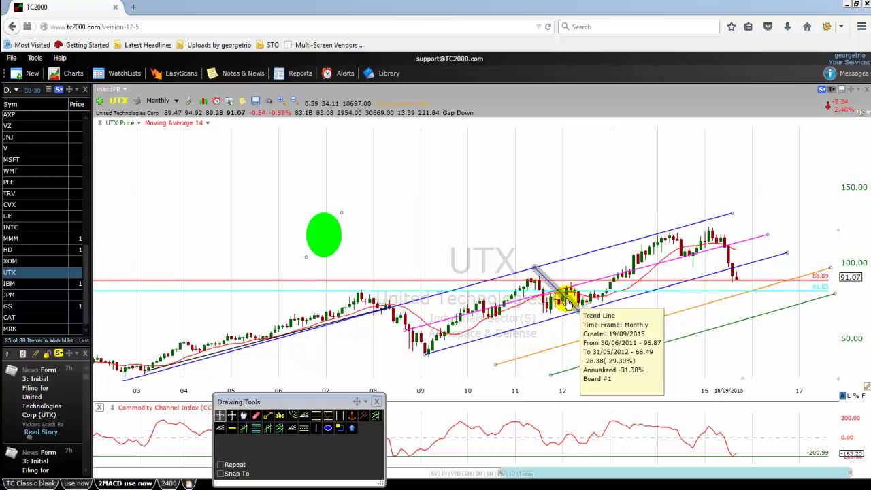
{"action": "left_click_drag", "start_coordinate": [567, 305], "coordinate": [730, 315]}
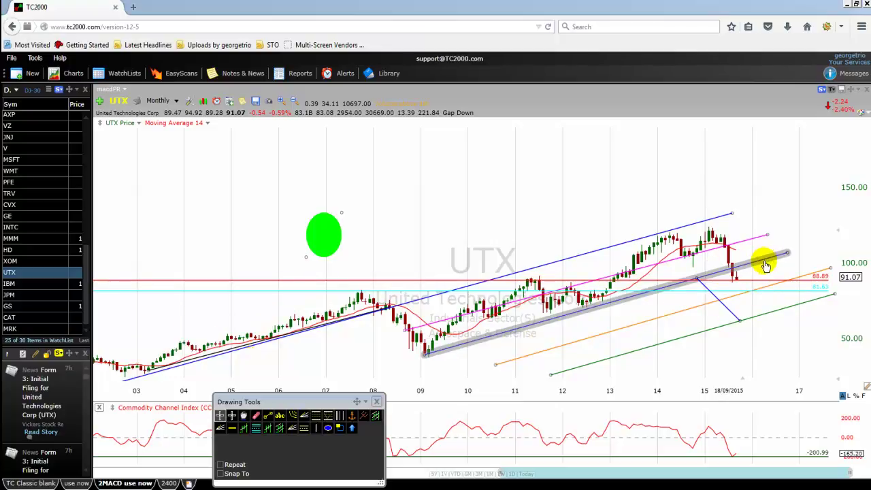
{"action": "mouse_move", "coordinate": [725, 276]}
{"action": "left_click_drag", "start_coordinate": [726, 276], "coordinate": [641, 352]}
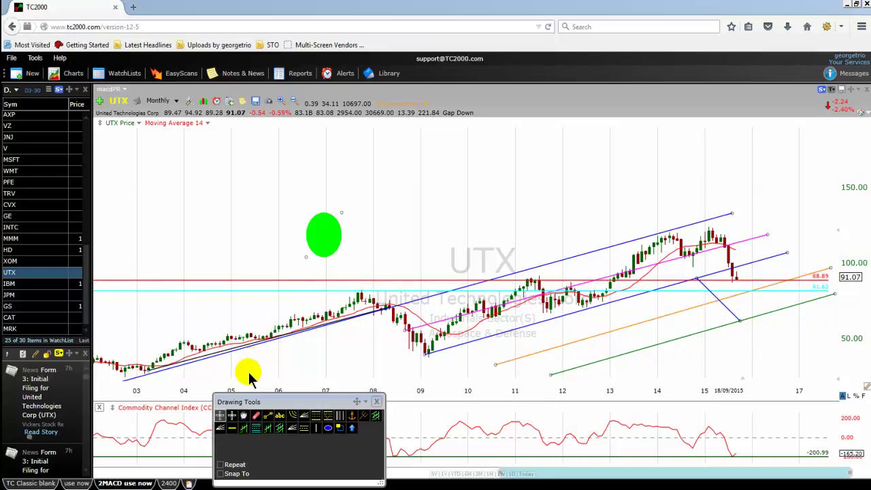
Move the green ellipse just beyond the latest candle, shrink it, and centre it where the 81.63 line crosses the orange trend line.
{"action": "scroll", "coordinate": [554, 249], "scroll_direction": "up", "scroll_amount": 3}
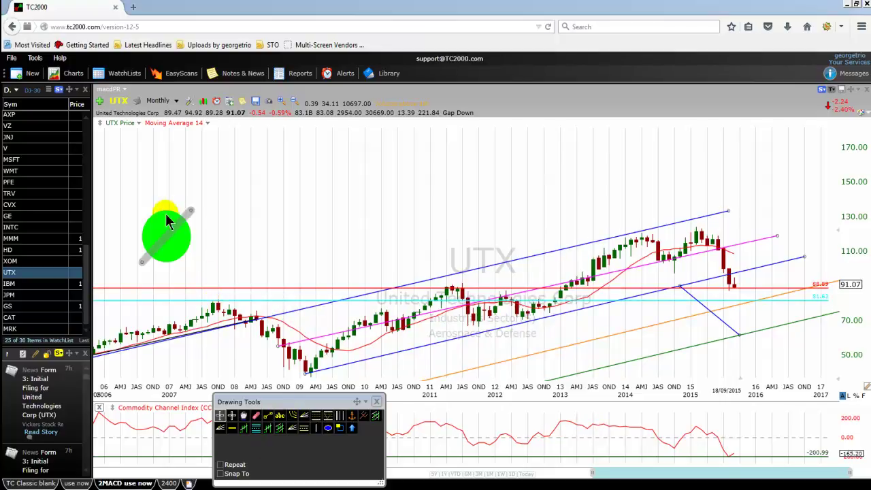
{"action": "left_click_drag", "start_coordinate": [168, 238], "coordinate": [709, 296]}
{"action": "mouse_move", "coordinate": [755, 320]}
{"action": "left_mouse_down"}
{"action": "mouse_move", "coordinate": [731, 343]}
{"action": "mouse_move", "coordinate": [774, 292]}
{"action": "left_mouse_up"}
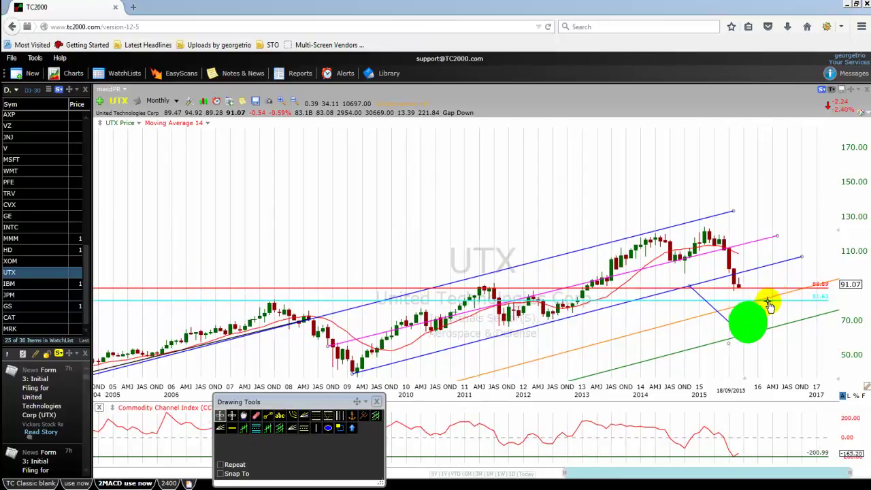
{"action": "left_click", "coordinate": [746, 329]}
{"action": "left_click_drag", "start_coordinate": [747, 330], "coordinate": [758, 311]}
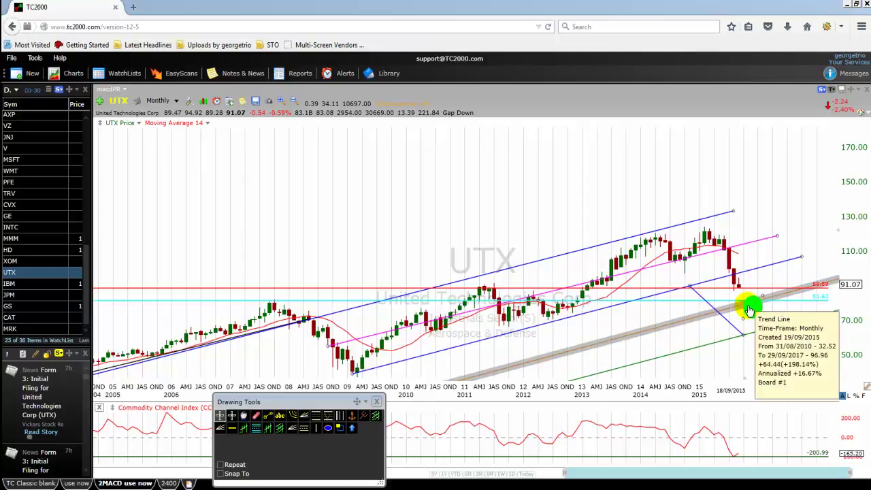
{"action": "left_click", "coordinate": [748, 310]}
{"action": "scroll", "coordinate": [347, 207], "scroll_direction": "down", "scroll_amount": 2}
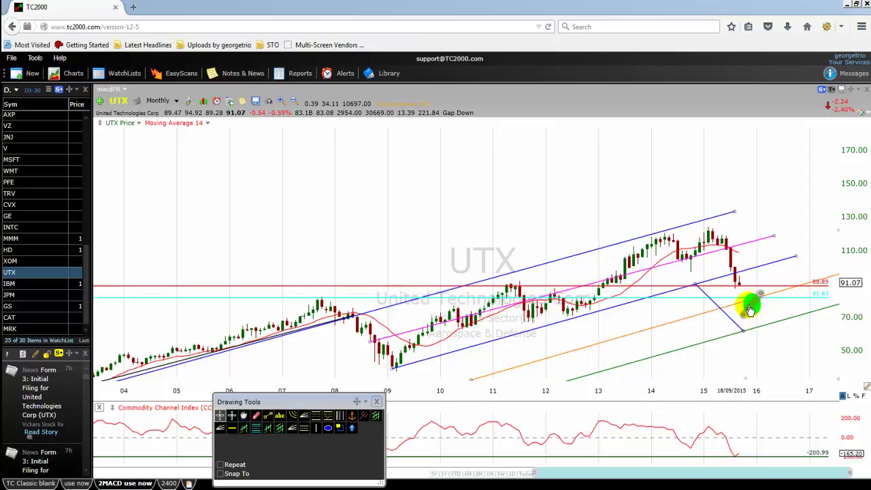
{"action": "left_click_drag", "start_coordinate": [758, 309], "coordinate": [755, 305]}
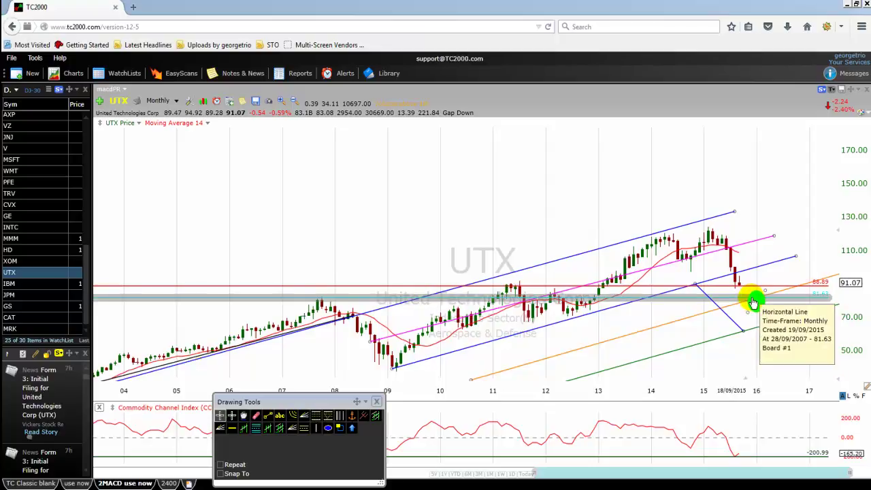
Examine the details of the 88.89 and 81.63 horizontal lines around the latest candle and the green target ellipse.
{"action": "left_click", "coordinate": [754, 298]}
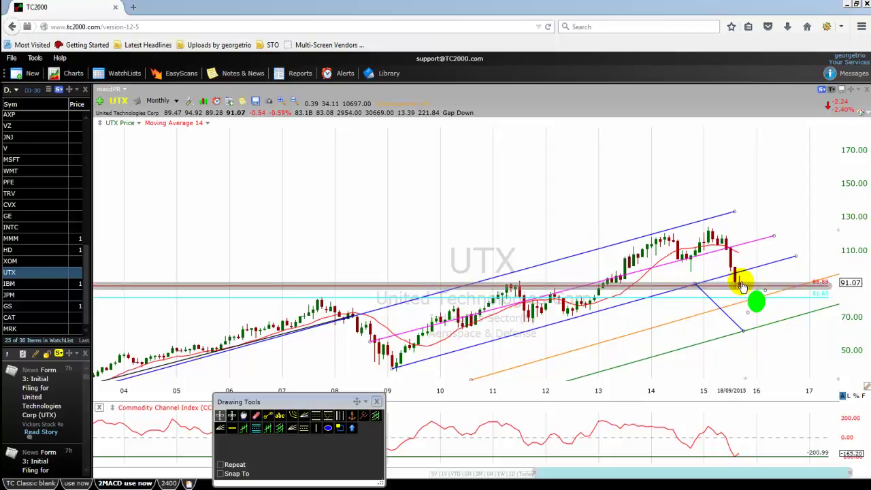
{"action": "left_click", "coordinate": [741, 287]}
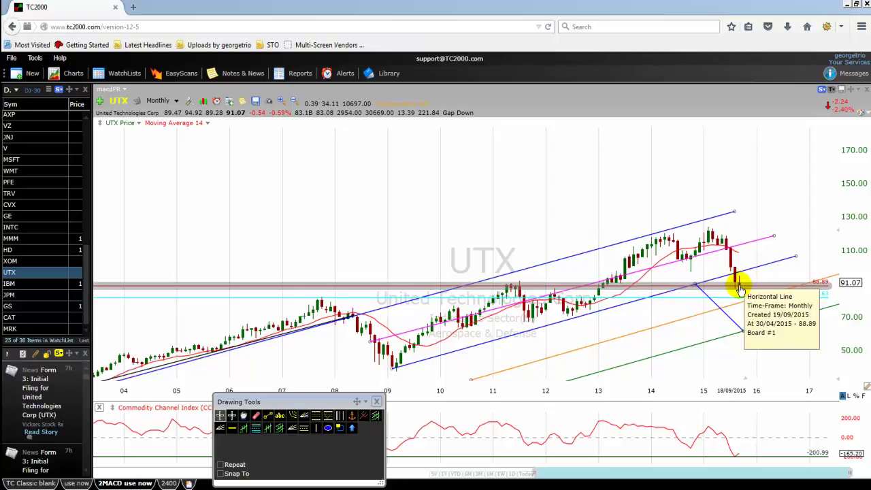
{"action": "left_click", "coordinate": [741, 288]}
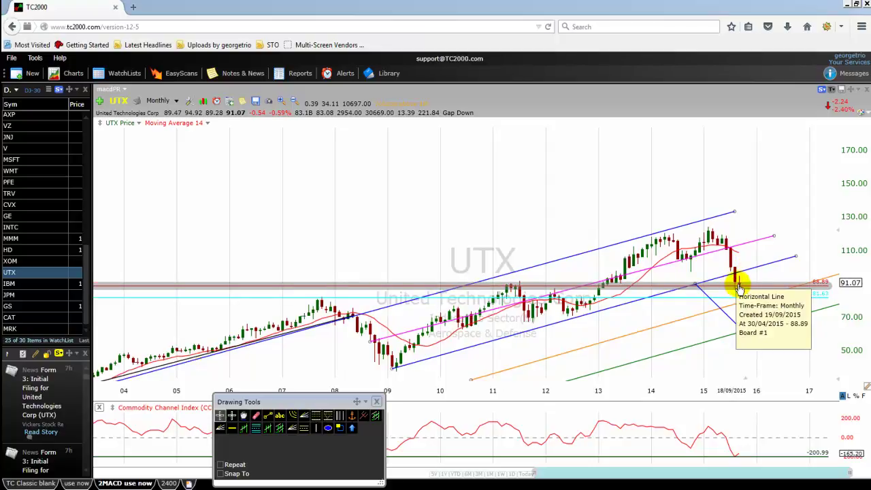
{"action": "left_click", "coordinate": [741, 287]}
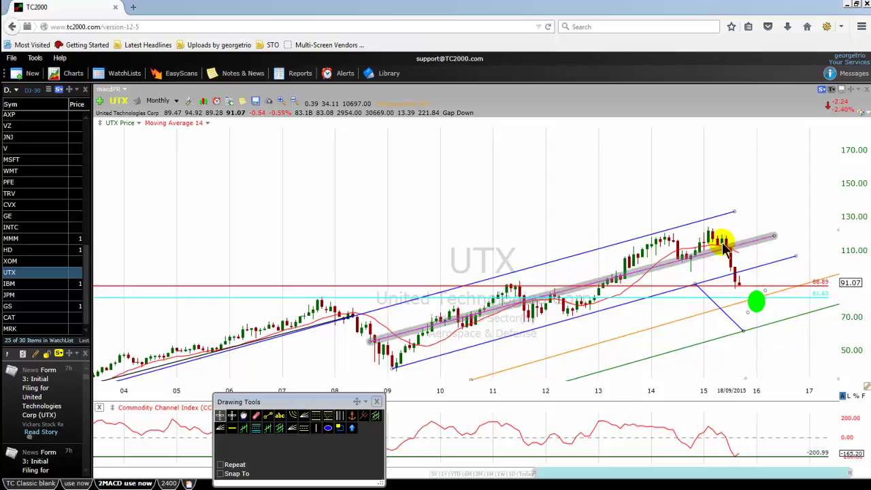
{"action": "left_click", "coordinate": [740, 287]}
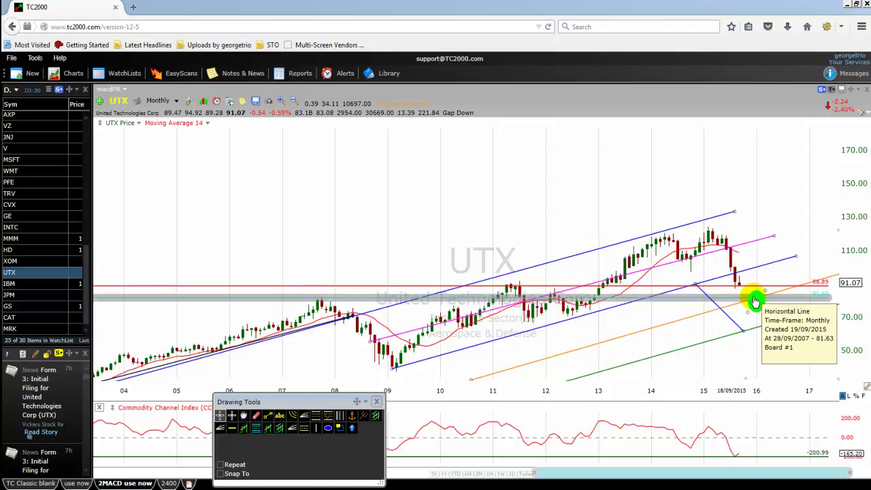
{"action": "left_click", "coordinate": [756, 300]}
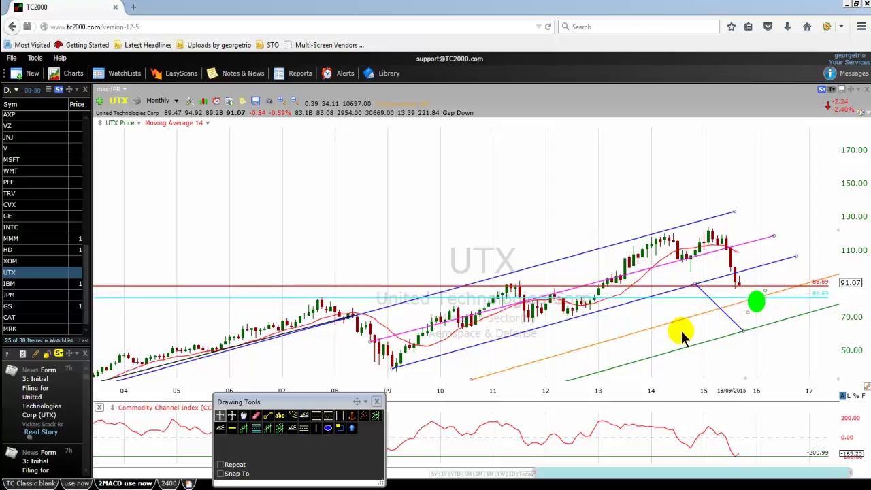
{"action": "left_click", "coordinate": [755, 298]}
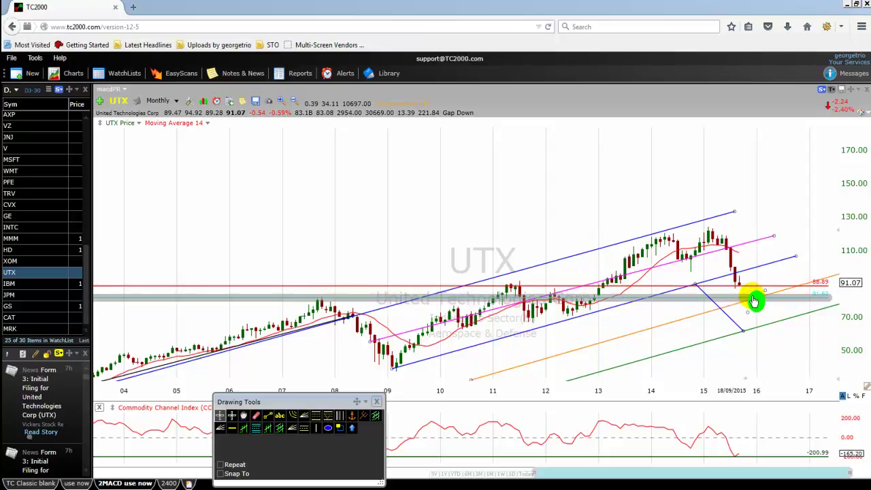
{"action": "mouse_move", "coordinate": [757, 302]}
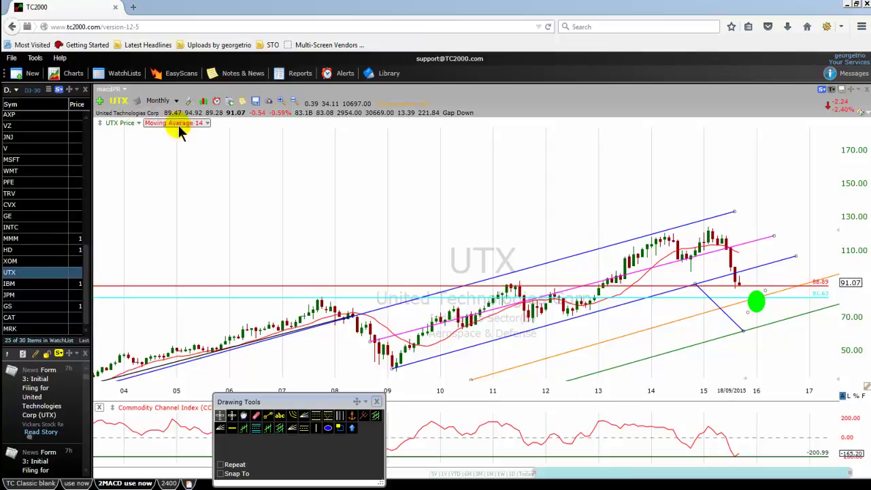
{"action": "left_click", "coordinate": [756, 301]}
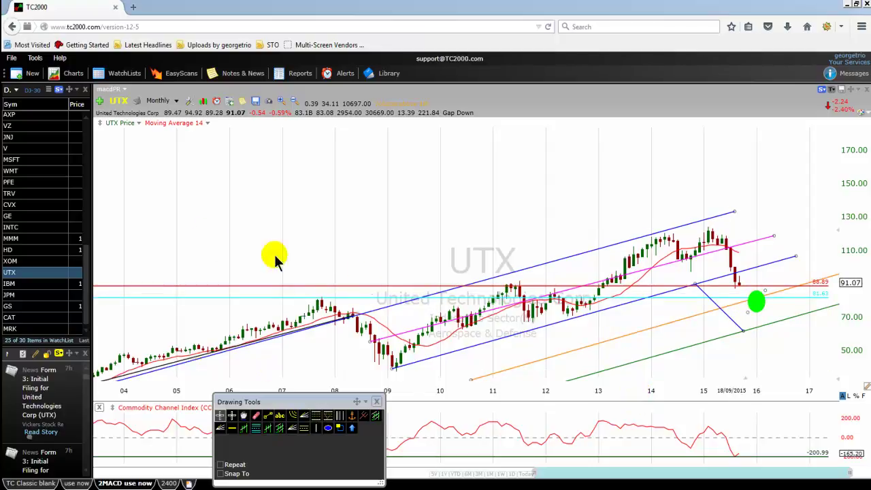
Draw two more filled green ellipses above the candles, one at the early 2014 peak and one at the early 2015 peak.
{"action": "scroll", "coordinate": [190, 250], "scroll_direction": "down", "scroll_amount": 2}
{"action": "scroll", "coordinate": [214, 264], "scroll_direction": "down", "scroll_amount": 3}
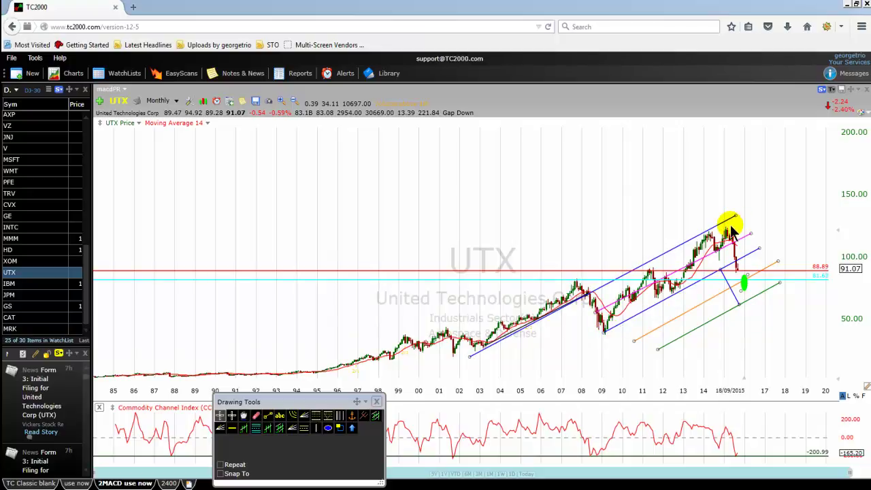
{"action": "scroll", "coordinate": [573, 195], "scroll_direction": "up", "scroll_amount": 10}
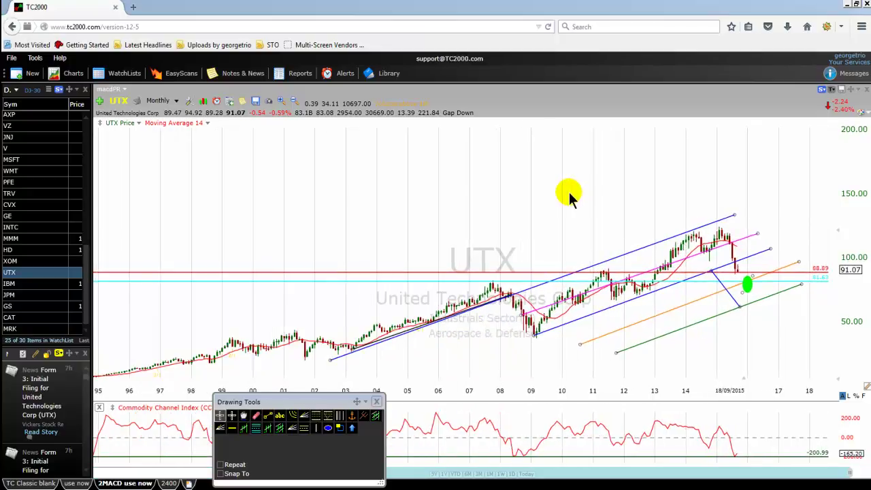
{"action": "left_click", "coordinate": [327, 427]}
{"action": "left_click_drag", "start_coordinate": [658, 215], "coordinate": [643, 239]}
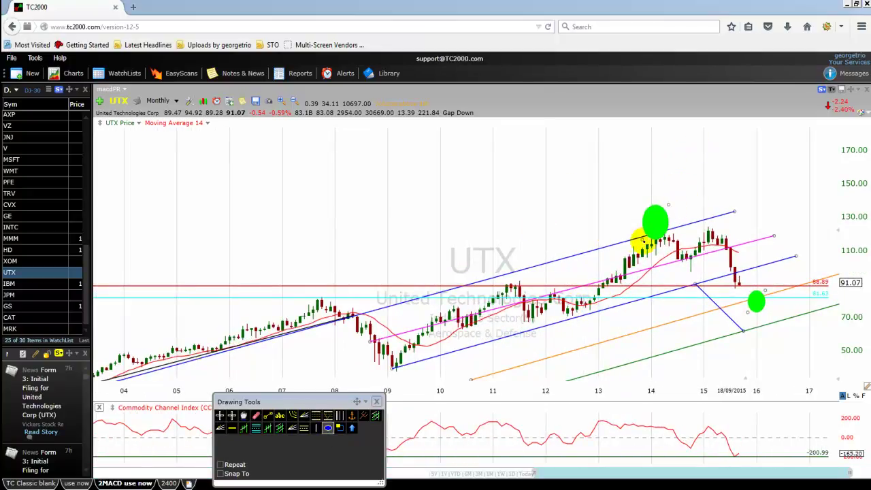
{"action": "left_click", "coordinate": [327, 427]}
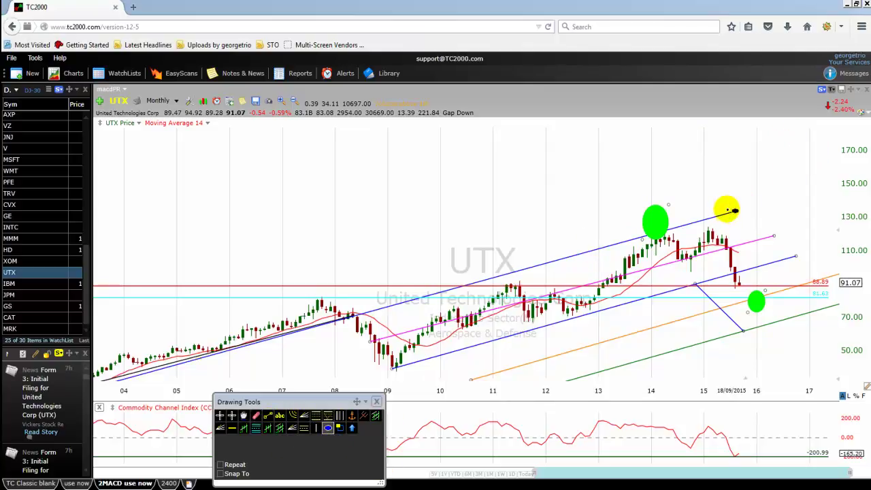
{"action": "mouse_move", "coordinate": [731, 204]}
{"action": "left_mouse_down"}
{"action": "mouse_move", "coordinate": [695, 238]}
{"action": "mouse_move", "coordinate": [697, 231]}
{"action": "left_mouse_up"}
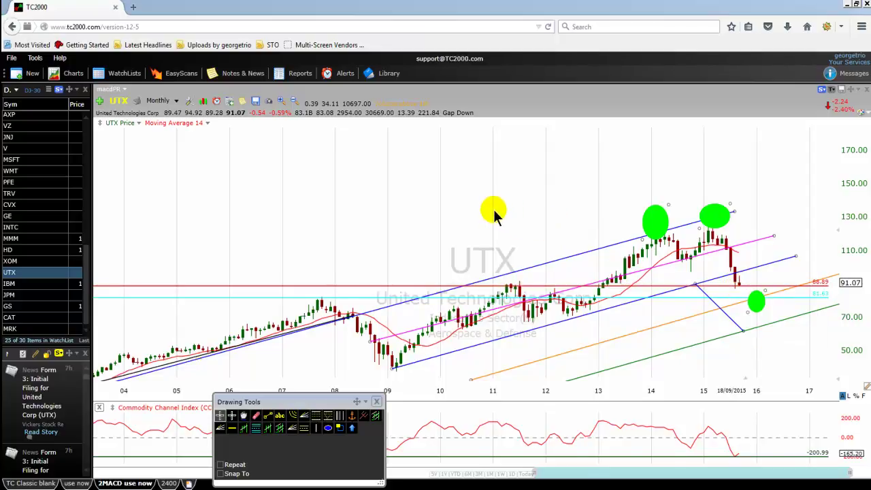
Examine the latest candles against the 88.89 and 81.63 lines, the lower channel lines and the green target ellipse, both close up and over the full history.
{"action": "scroll", "coordinate": [493, 211], "scroll_direction": "up", "scroll_amount": 3}
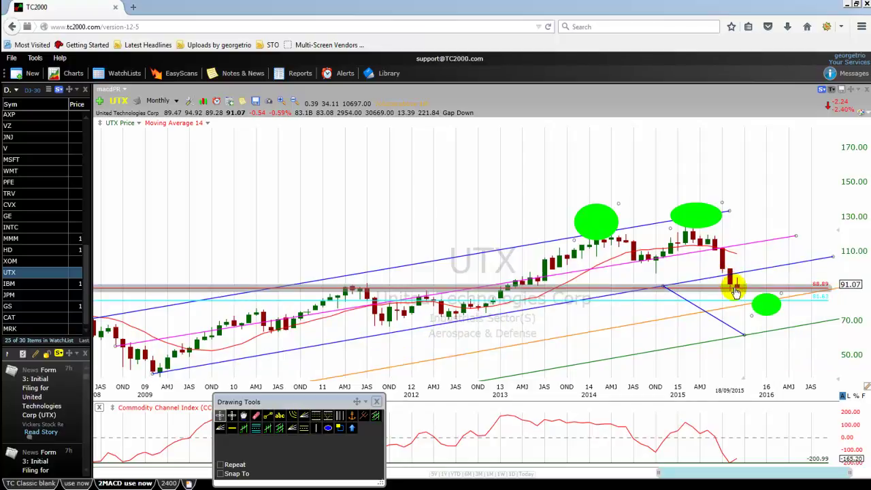
{"action": "mouse_move", "coordinate": [737, 289]}
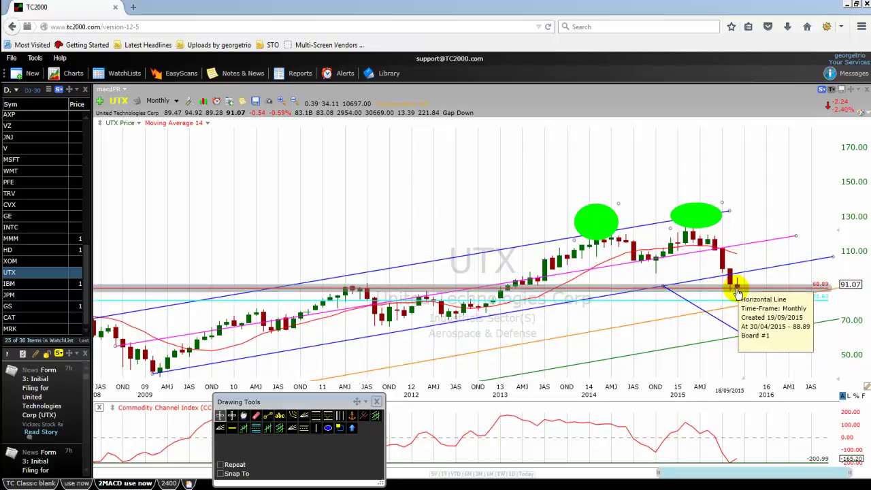
{"action": "left_click_drag", "start_coordinate": [751, 316], "coordinate": [782, 294]}
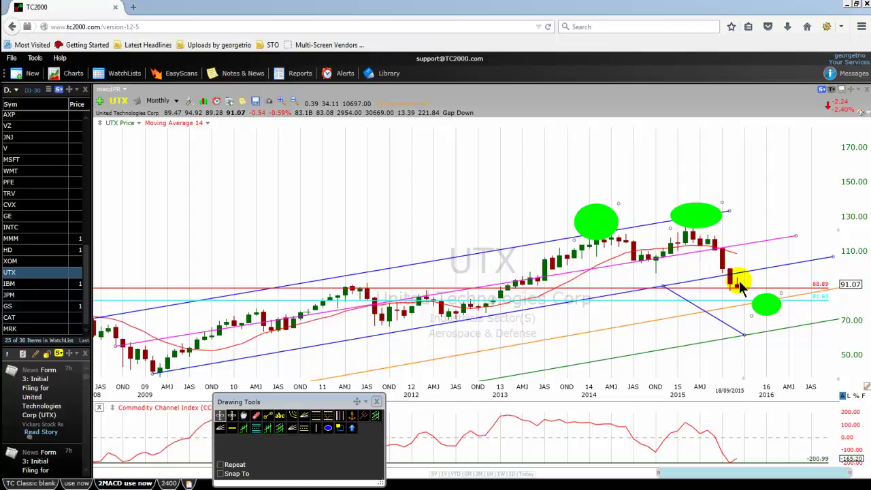
{"action": "mouse_move", "coordinate": [738, 280]}
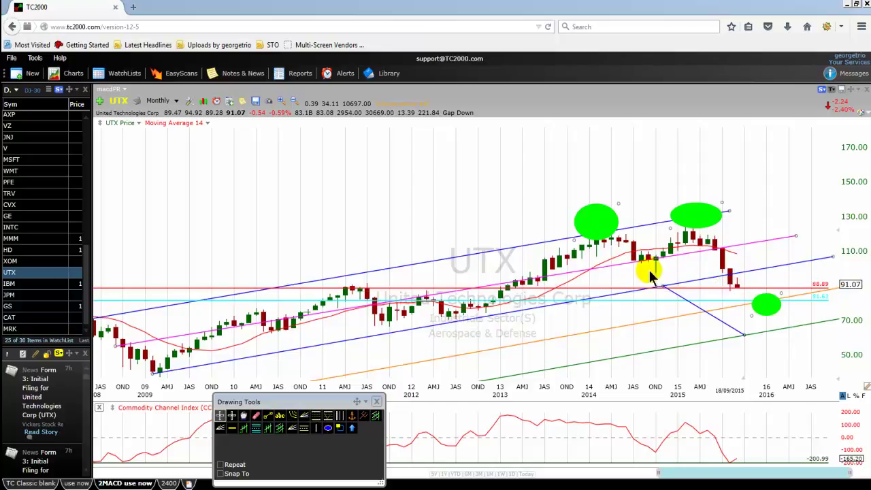
{"action": "scroll", "coordinate": [433, 222], "scroll_direction": "down", "scroll_amount": 5}
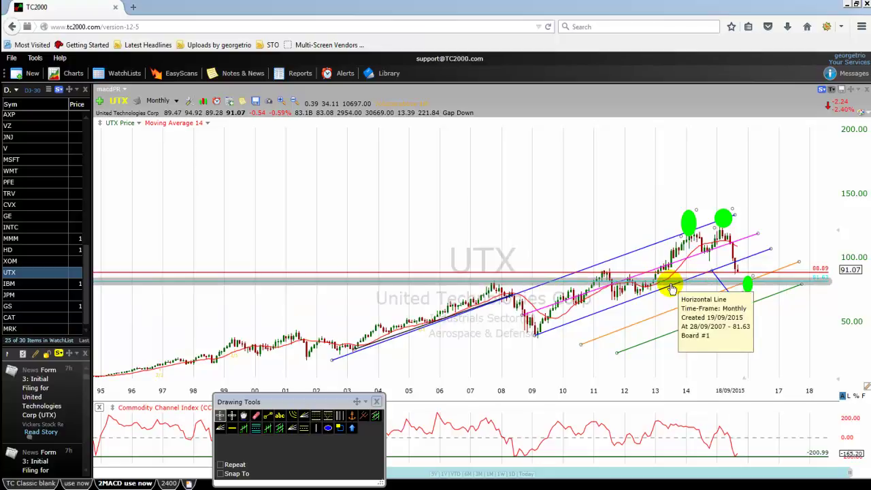
{"action": "left_click", "coordinate": [745, 260]}
{"action": "left_click", "coordinate": [753, 304]}
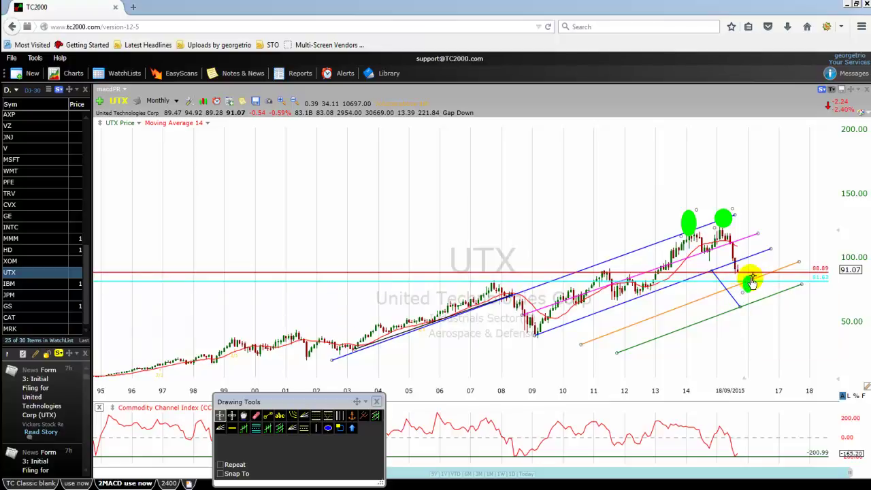
{"action": "scroll", "coordinate": [523, 230], "scroll_direction": "up", "scroll_amount": 3}
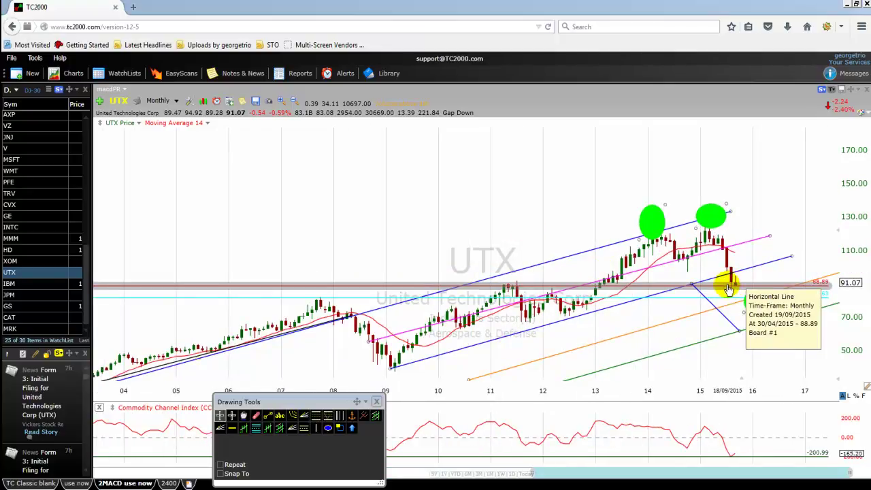
{"action": "left_click_drag", "start_coordinate": [744, 291], "coordinate": [761, 311]}
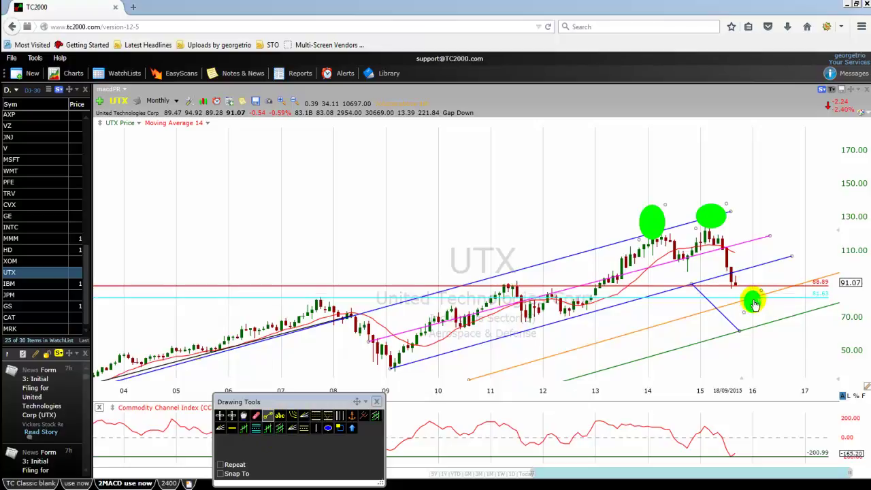
Draw a trend line from the green target ellipse up to the lower blue channel line, and another falling from there past the green line into 2017.
{"action": "left_click_drag", "start_coordinate": [753, 307], "coordinate": [761, 269]}
{"action": "left_click", "coordinate": [654, 313]}
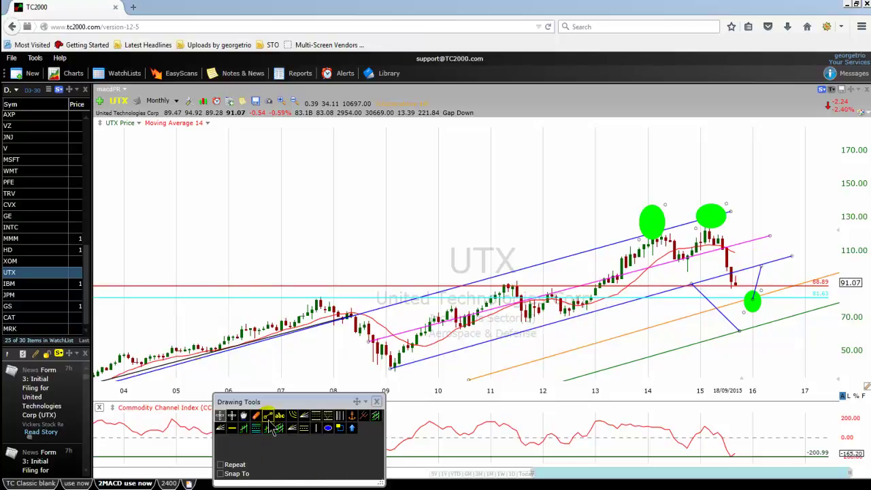
{"action": "left_click_drag", "start_coordinate": [761, 265], "coordinate": [822, 344]}
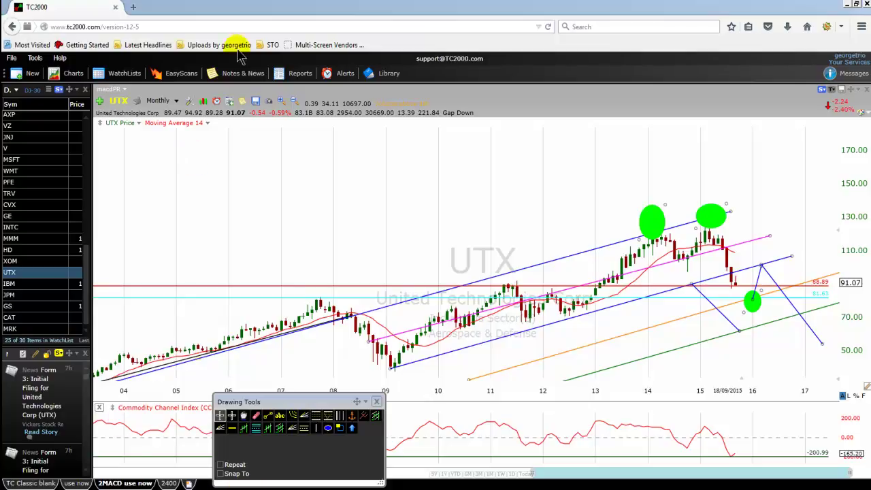
Delete the two projection lines rising from the green target ellipse and falling into 2017.
{"action": "scroll", "coordinate": [351, 264], "scroll_direction": "down", "scroll_amount": 3}
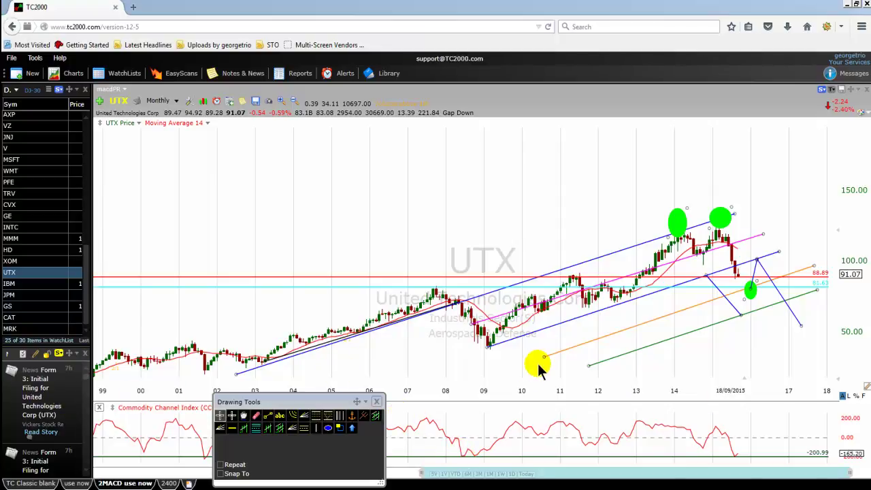
{"action": "left_click", "coordinate": [569, 285]}
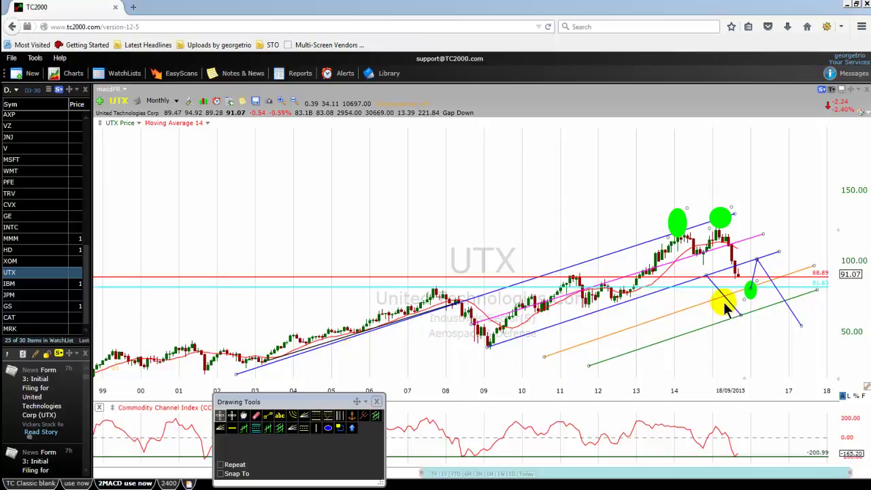
{"action": "right_click", "coordinate": [756, 274]}
{"action": "left_click", "coordinate": [778, 381]}
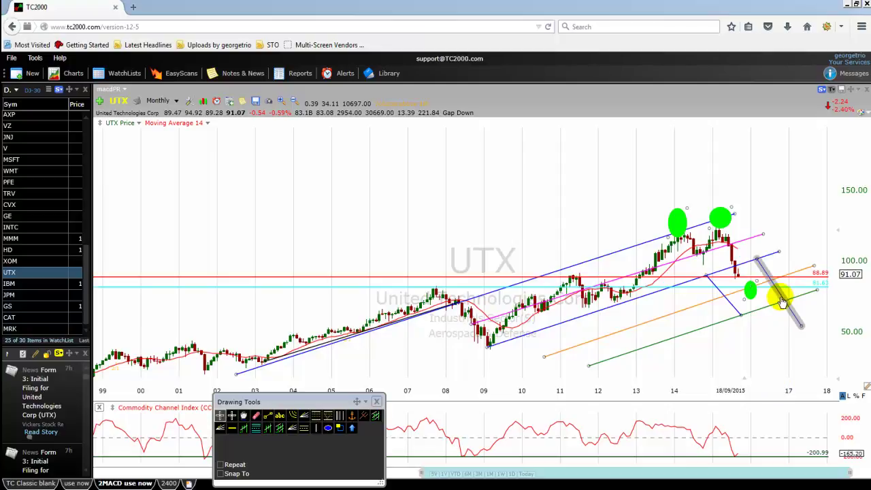
{"action": "right_click", "coordinate": [781, 299]}
{"action": "left_click", "coordinate": [785, 407]}
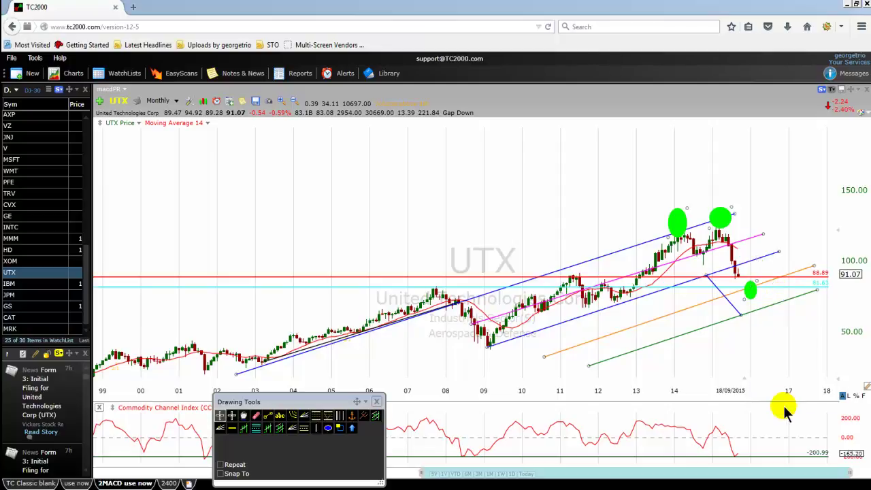
Delete the green ellipses at the 2014 and 2015 peaks and the green target ellipse beyond the latest candle.
{"action": "left_click_drag", "start_coordinate": [723, 221], "coordinate": [682, 179]}
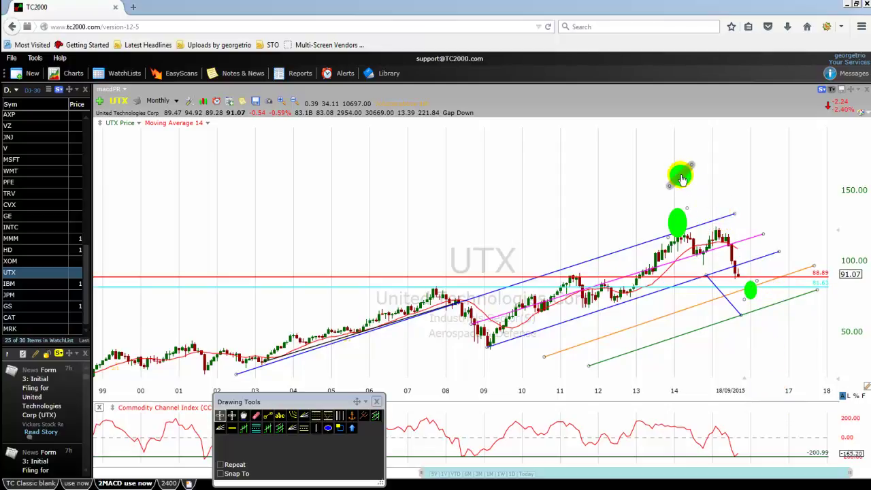
{"action": "right_click", "coordinate": [681, 178]}
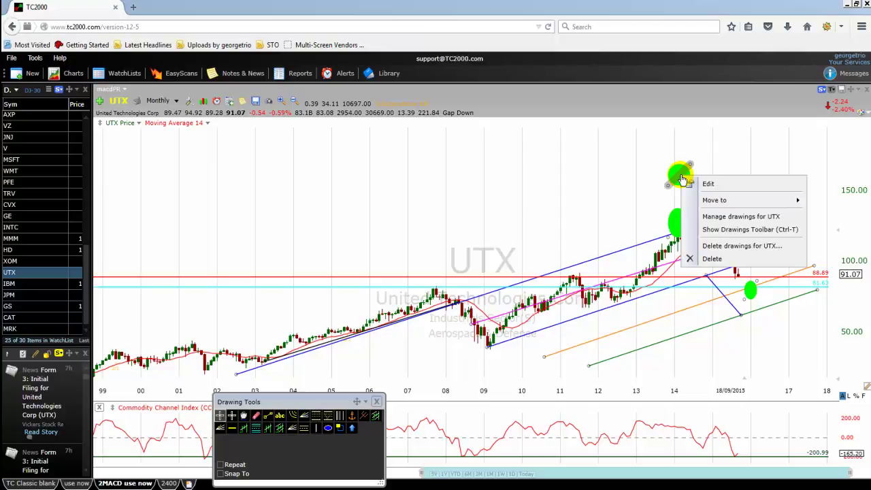
{"action": "left_click", "coordinate": [711, 259]}
{"action": "right_click", "coordinate": [679, 222]}
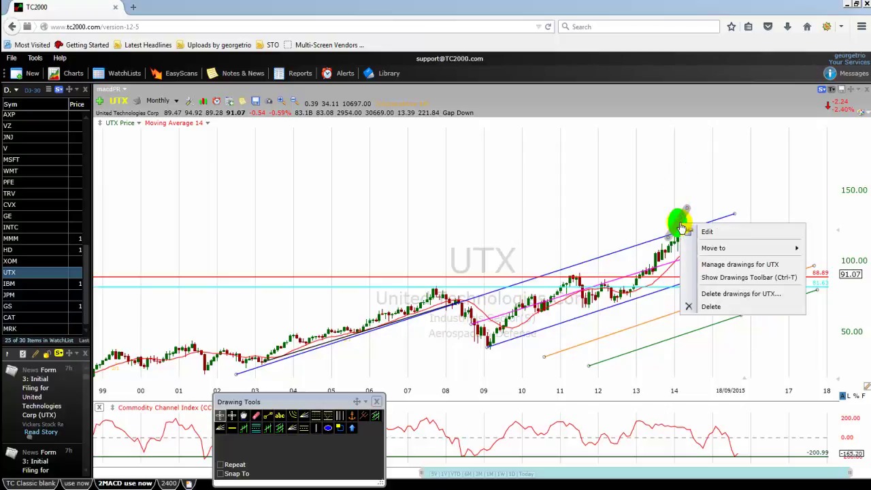
{"action": "left_click", "coordinate": [712, 307]}
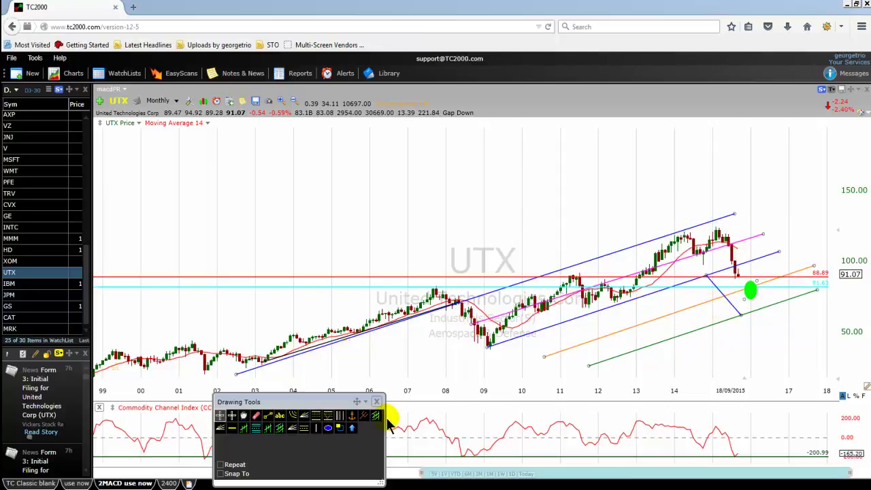
{"action": "scroll", "coordinate": [748, 294], "scroll_direction": "up", "scroll_amount": 1}
{"action": "left_click", "coordinate": [749, 294]}
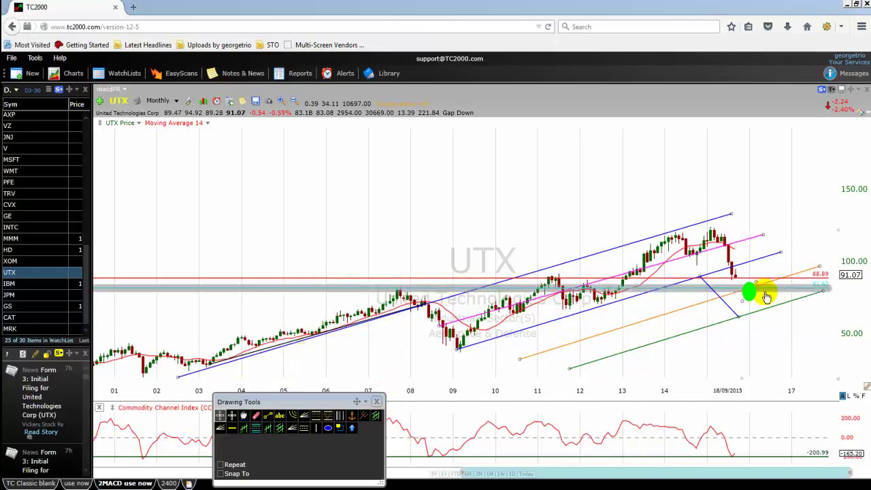
{"action": "right_click", "coordinate": [749, 298]}
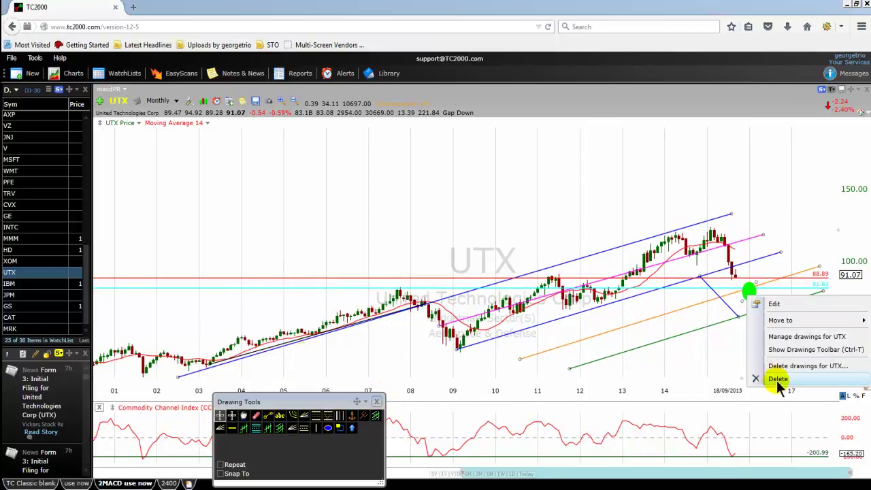
{"action": "left_click", "coordinate": [779, 385]}
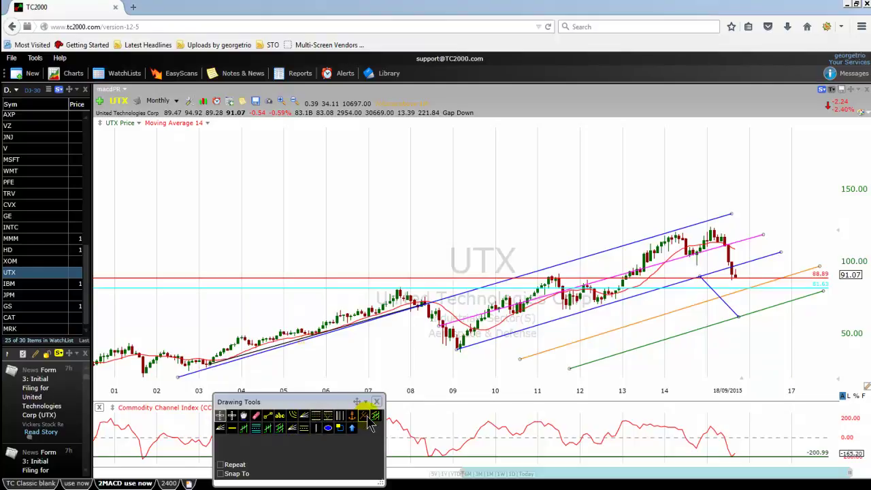
Place an Andrew's Pitchfork with its handle starting at the late-2001 low, and mark that low with a green ellipse.
{"action": "left_click", "coordinate": [364, 416]}
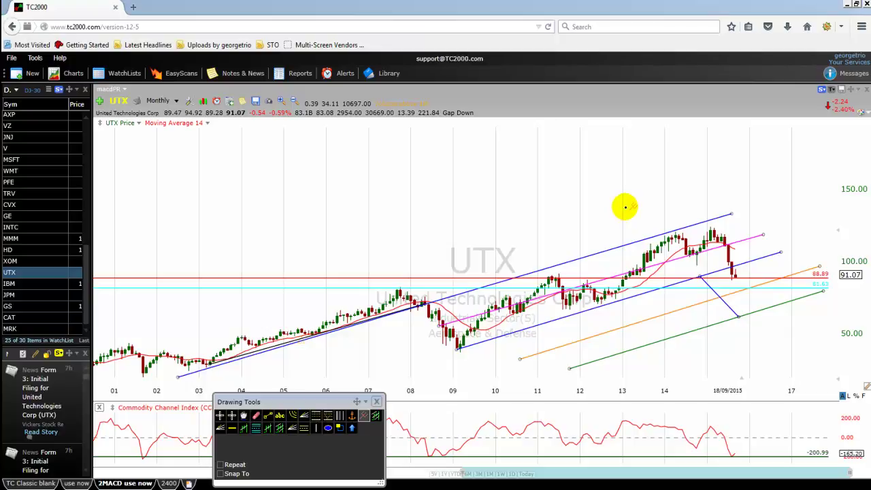
{"action": "mouse_move", "coordinate": [630, 206]}
{"action": "left_mouse_down"}
{"action": "mouse_move", "coordinate": [608, 218]}
{"action": "mouse_move", "coordinate": [609, 206]}
{"action": "mouse_move", "coordinate": [624, 239]}
{"action": "mouse_move", "coordinate": [282, 404]}
{"action": "mouse_move", "coordinate": [133, 409]}
{"action": "mouse_move", "coordinate": [145, 410]}
{"action": "left_mouse_up"}
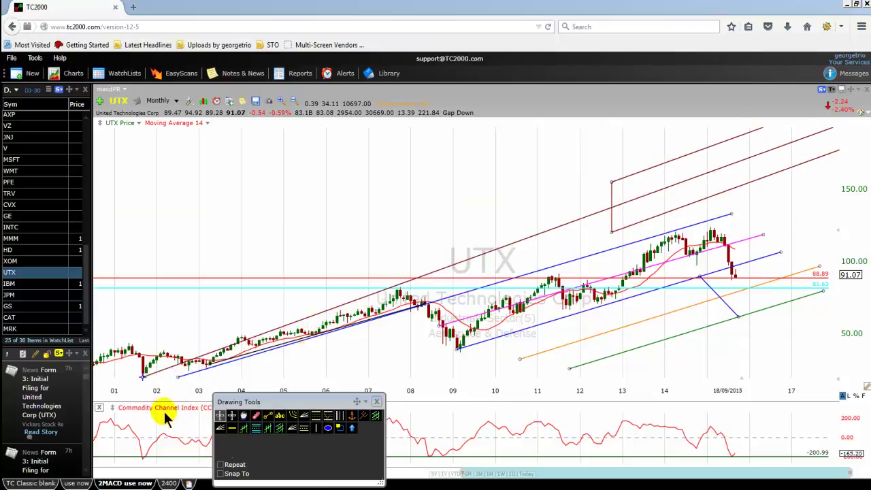
{"action": "left_click", "coordinate": [328, 428]}
{"action": "mouse_move", "coordinate": [144, 367]}
{"action": "left_mouse_down"}
{"action": "mouse_move", "coordinate": [144, 398]}
{"action": "mouse_move", "coordinate": [166, 386]}
{"action": "mouse_move", "coordinate": [140, 362]}
{"action": "mouse_move", "coordinate": [121, 376]}
{"action": "mouse_move", "coordinate": [134, 371]}
{"action": "left_mouse_up"}
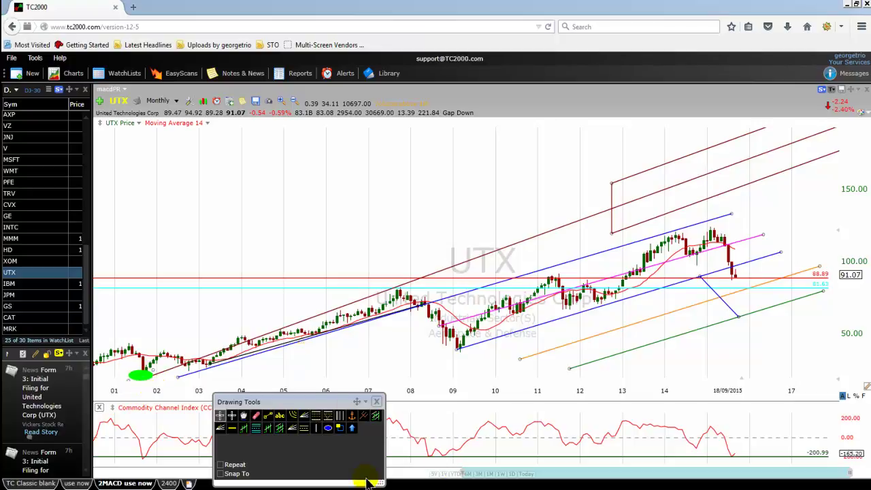
Mark the 2007 peak and the early-2009 low with filled green ellipses.
{"action": "left_click", "coordinate": [327, 429]}
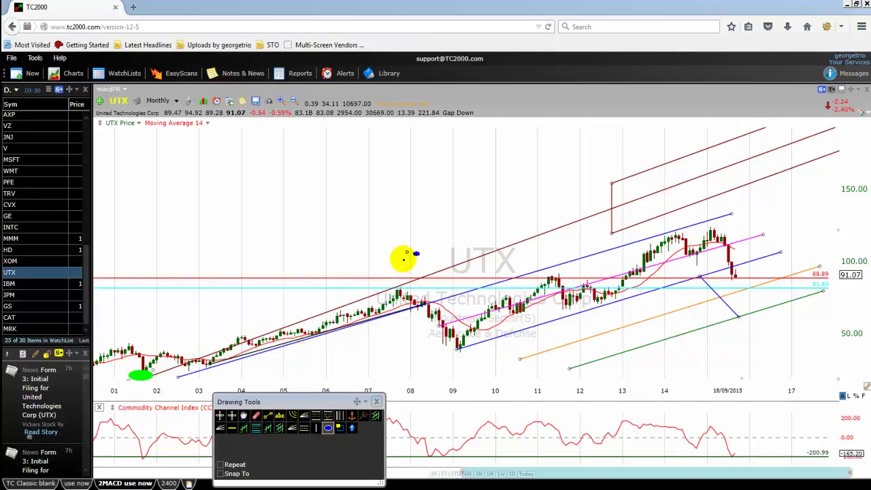
{"action": "left_click_drag", "start_coordinate": [407, 252], "coordinate": [379, 284]}
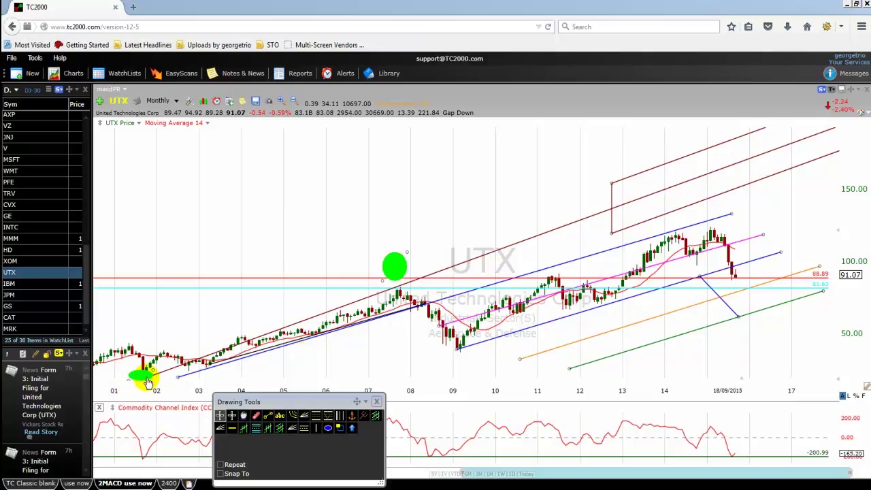
{"action": "left_click", "coordinate": [327, 429]}
{"action": "left_click_drag", "start_coordinate": [393, 269], "coordinate": [406, 274]}
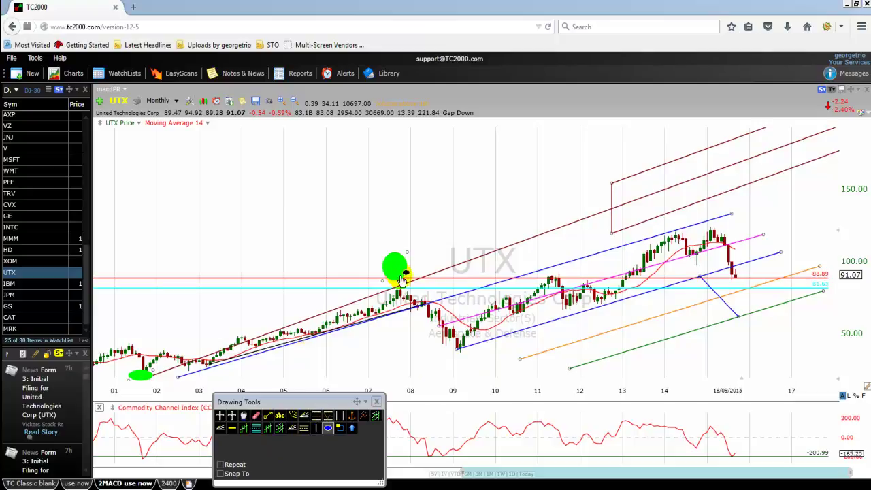
{"action": "left_click_drag", "start_coordinate": [477, 345], "coordinate": [456, 365]}
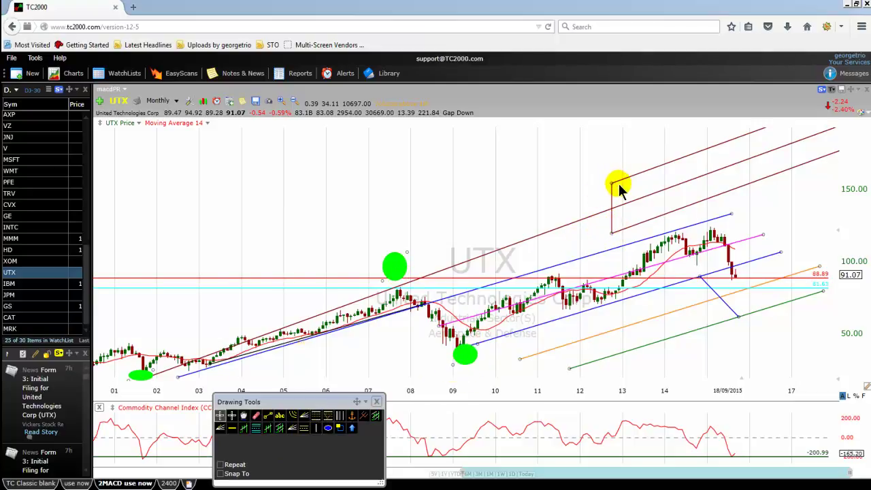
Anchor the pitchfork's other two points at the green ellipses of the 2007 peak and the 2009 low, and recolour it green.
{"action": "left_click_drag", "start_coordinate": [611, 185], "coordinate": [464, 361]}
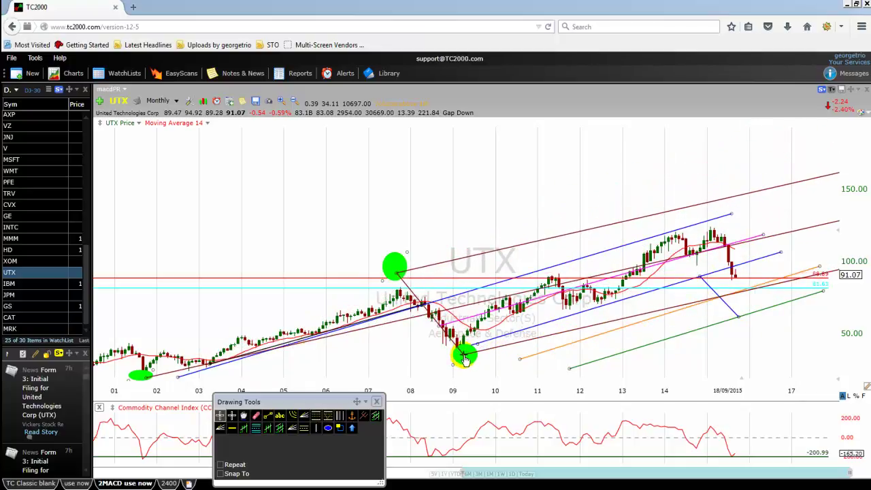
{"action": "left_click", "coordinate": [464, 311]}
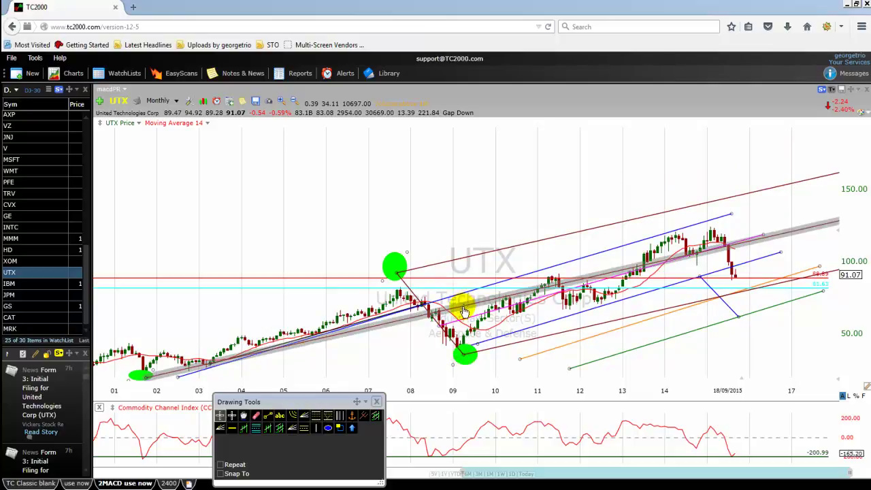
{"action": "right_click", "coordinate": [463, 312]}
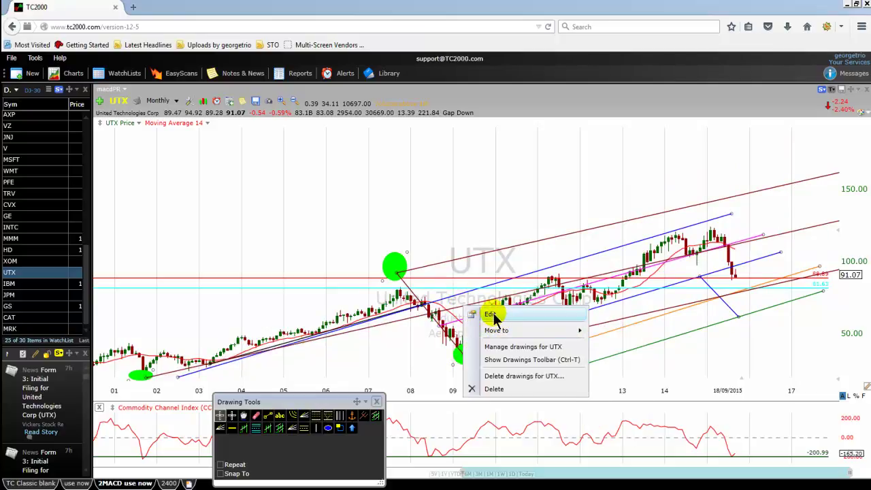
{"action": "left_click", "coordinate": [491, 315]}
{"action": "left_click", "coordinate": [565, 341]}
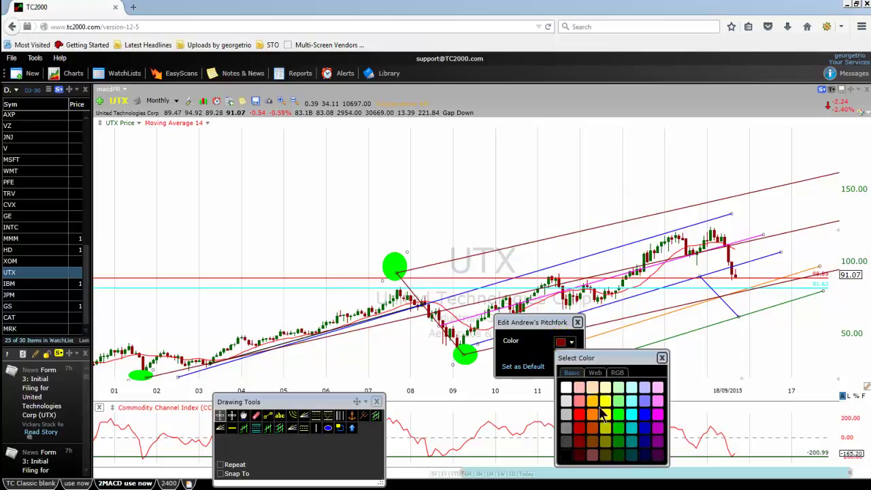
{"action": "left_click", "coordinate": [619, 430]}
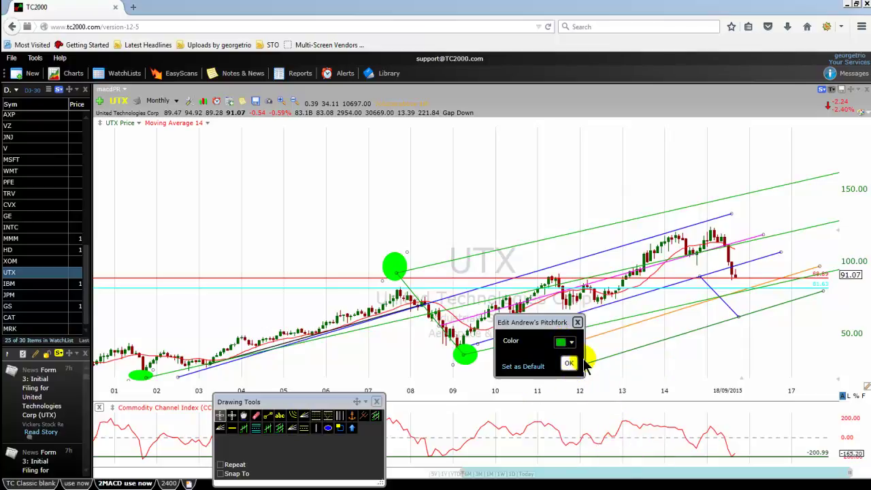
{"action": "left_click", "coordinate": [568, 363]}
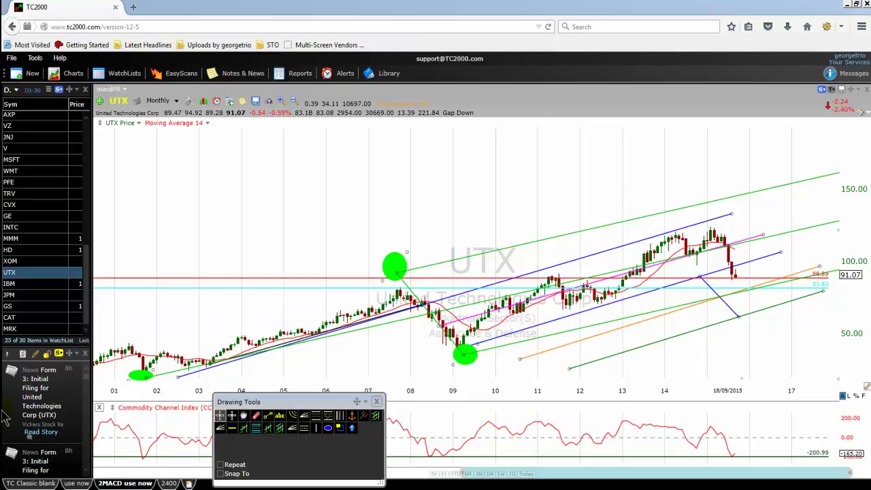
{"action": "scroll", "coordinate": [403, 183], "scroll_direction": "up", "scroll_amount": 5}
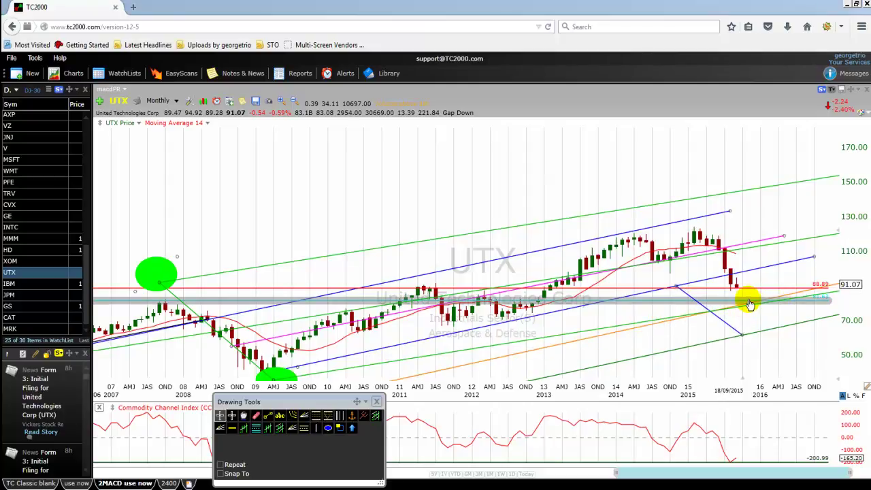
Move the green ellipse from the 2007 peak to the target area beyond the latest candle, and delete it there.
{"action": "mouse_move", "coordinate": [171, 273]}
{"action": "left_mouse_down"}
{"action": "mouse_move", "coordinate": [198, 250]}
{"action": "mouse_move", "coordinate": [755, 350]}
{"action": "mouse_move", "coordinate": [684, 374]}
{"action": "mouse_move", "coordinate": [766, 325]}
{"action": "mouse_move", "coordinate": [756, 306]}
{"action": "mouse_move", "coordinate": [763, 309]}
{"action": "mouse_move", "coordinate": [731, 321]}
{"action": "mouse_move", "coordinate": [767, 311]}
{"action": "mouse_move", "coordinate": [660, 301]}
{"action": "mouse_move", "coordinate": [766, 307]}
{"action": "mouse_move", "coordinate": [726, 287]}
{"action": "mouse_move", "coordinate": [731, 291]}
{"action": "left_mouse_up"}
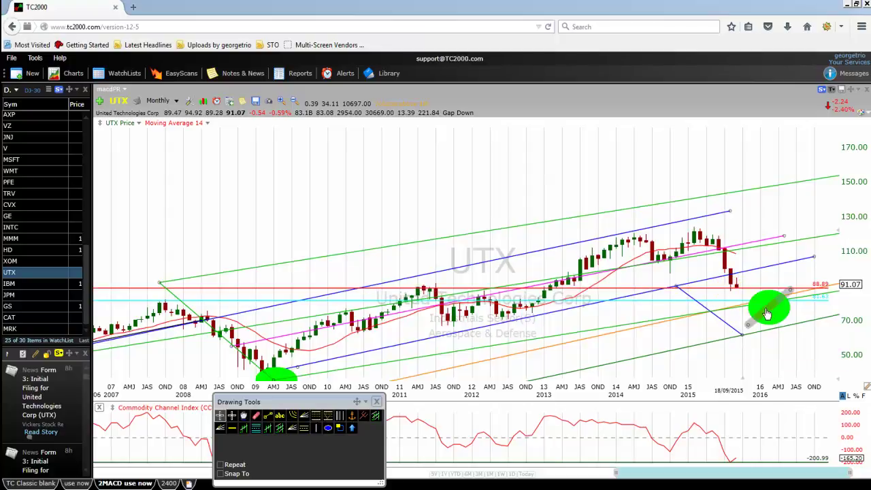
{"action": "right_click", "coordinate": [767, 312]}
{"action": "left_click", "coordinate": [777, 392]}
{"action": "left_click", "coordinate": [549, 320]}
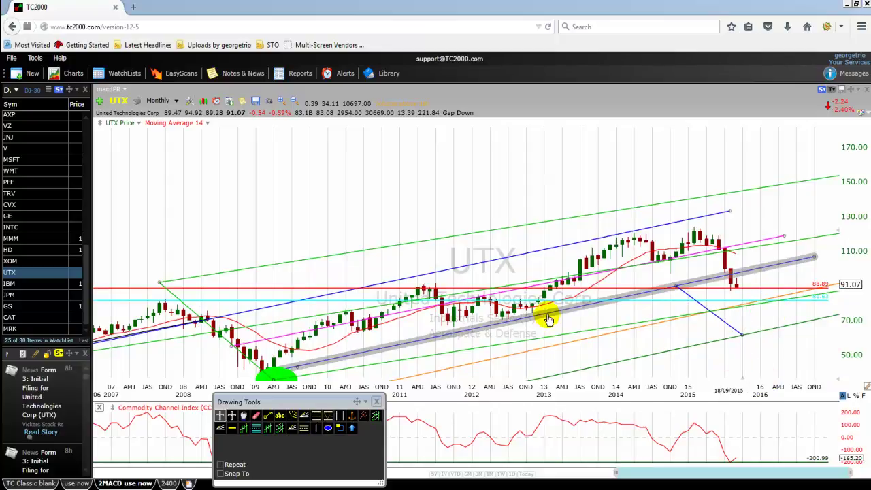
Delete the green Andrew's Pitchfork anchored on the 2001, 2007 and 2009 pivots.
{"action": "mouse_move", "coordinate": [549, 319]}
{"action": "left_mouse_down"}
{"action": "mouse_move", "coordinate": [535, 302]}
{"action": "mouse_move", "coordinate": [213, 340]}
{"action": "mouse_move", "coordinate": [467, 381]}
{"action": "mouse_move", "coordinate": [745, 261]}
{"action": "mouse_move", "coordinate": [735, 235]}
{"action": "left_mouse_up"}
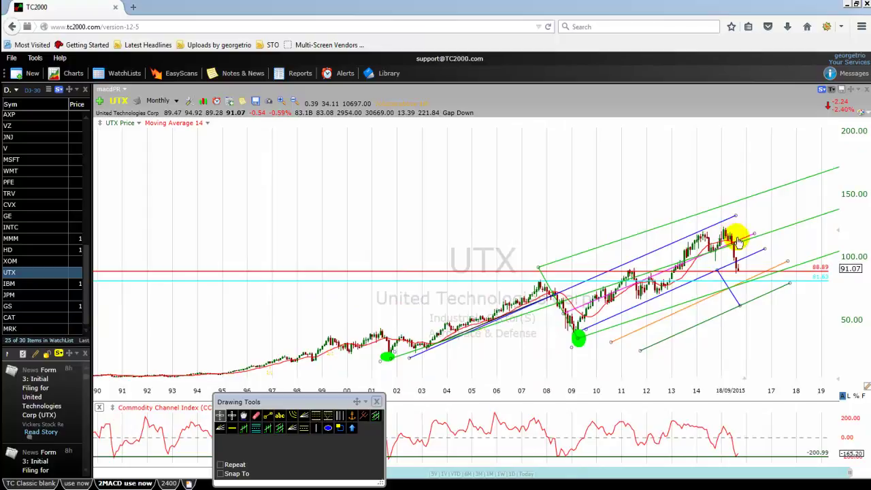
{"action": "scroll", "coordinate": [589, 337], "scroll_direction": "up", "scroll_amount": 3}
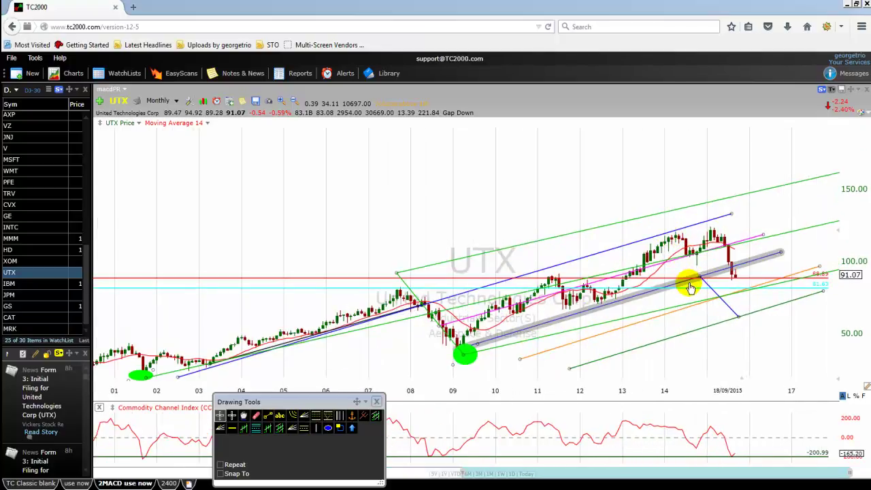
{"action": "mouse_move", "coordinate": [690, 286]}
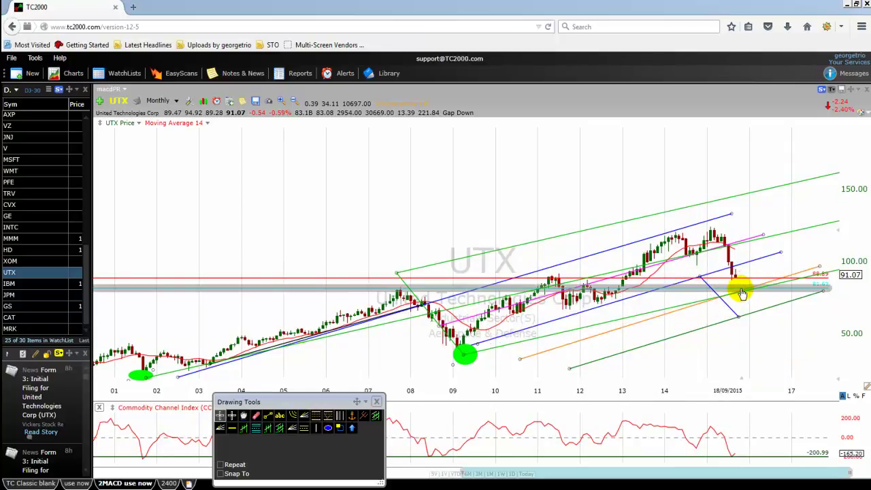
{"action": "mouse_move", "coordinate": [742, 293]}
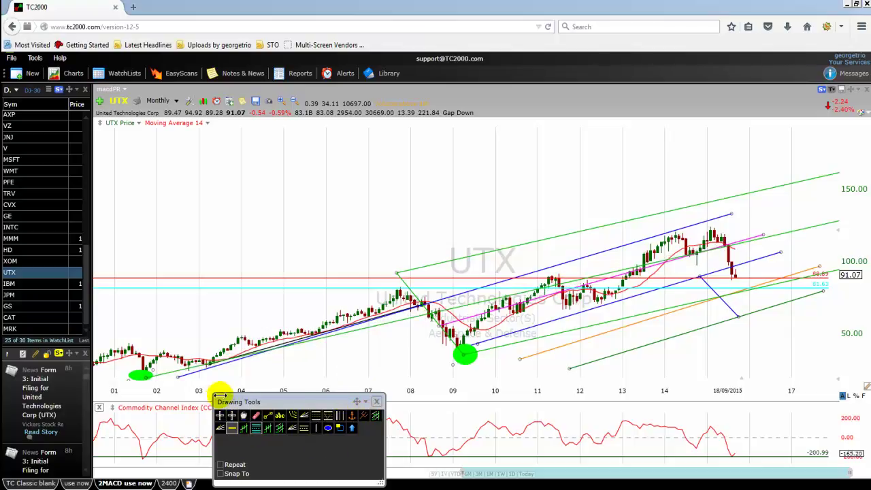
{"action": "right_click", "coordinate": [496, 303]}
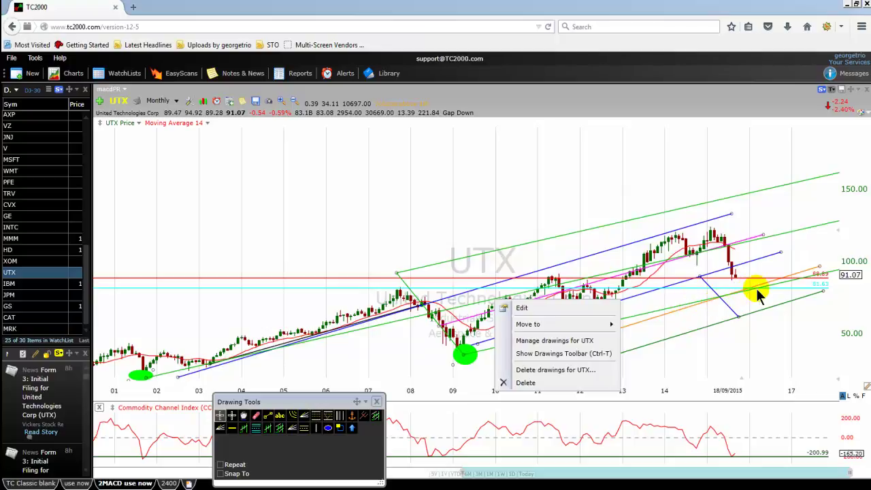
{"action": "left_click", "coordinate": [527, 383]}
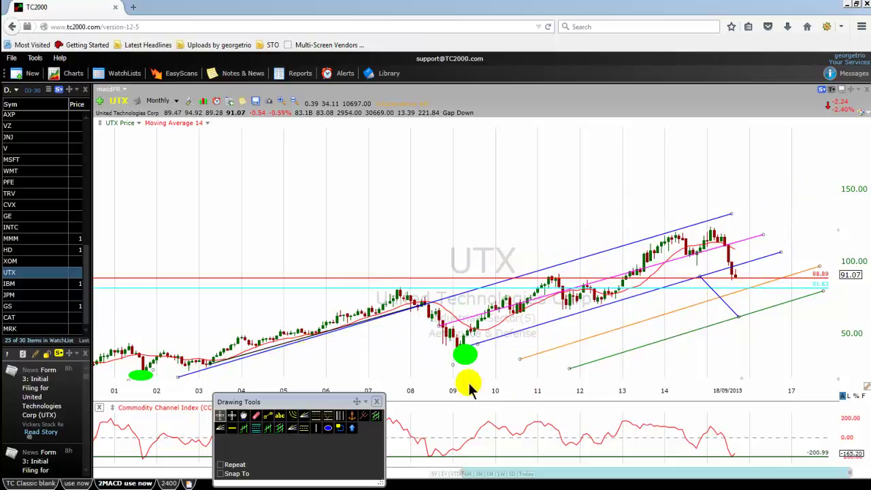
Remove the 14-period moving average from the UTX price chart.
{"action": "right_click", "coordinate": [209, 127]}
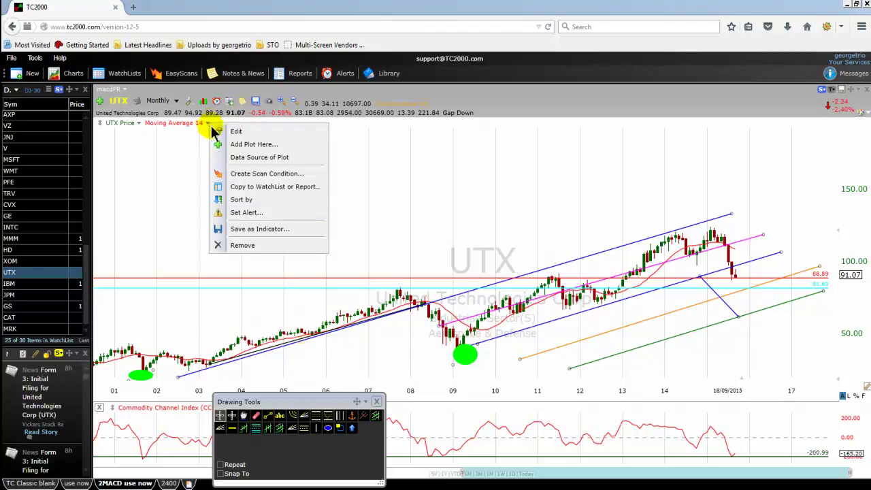
{"action": "left_click", "coordinate": [240, 245]}
{"action": "scroll", "coordinate": [345, 190], "scroll_direction": "up", "scroll_amount": 2}
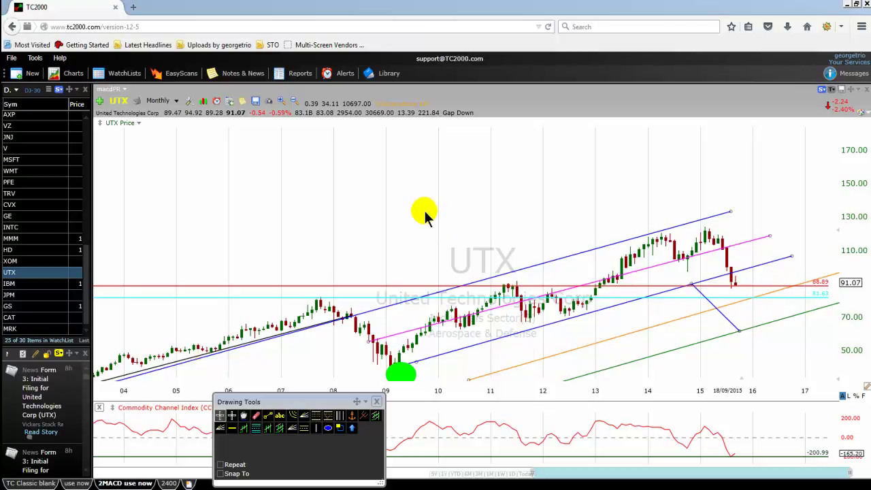
Draw a horizontal price level line at about 67.80, below the 2007 peak.
{"action": "scroll", "coordinate": [424, 214], "scroll_direction": "down", "scroll_amount": 3}
{"action": "left_click", "coordinate": [283, 405]}
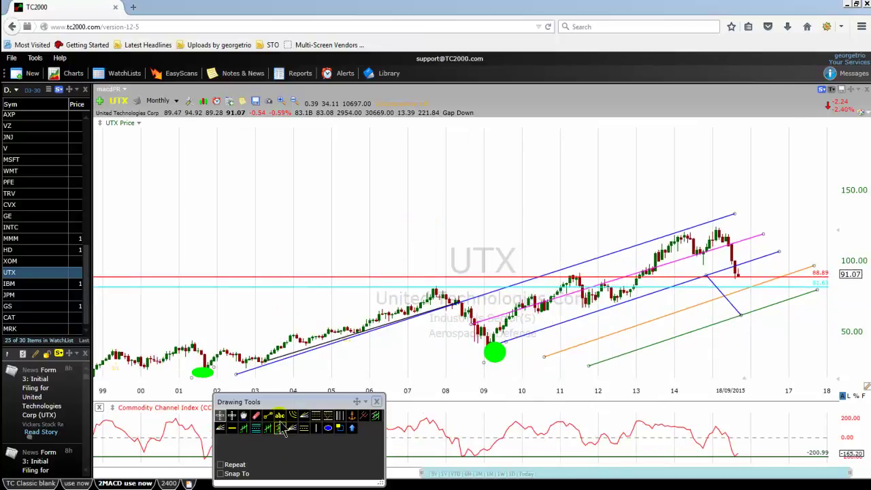
{"action": "left_click", "coordinate": [232, 429]}
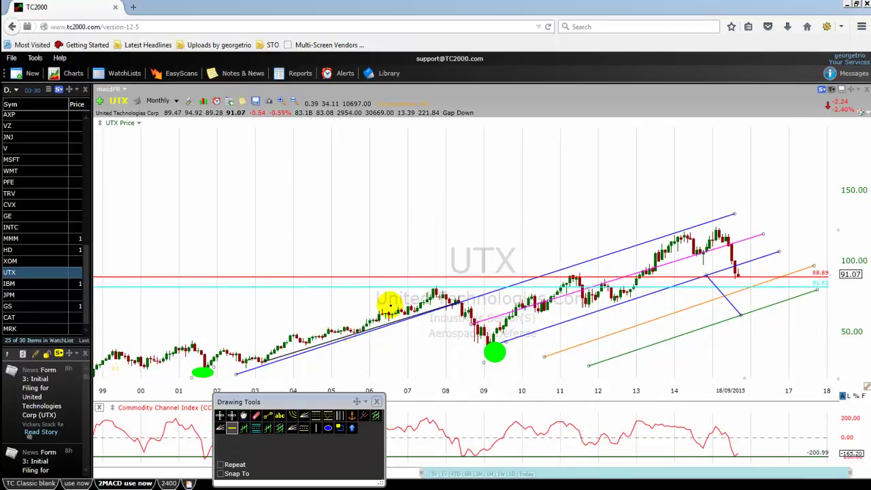
{"action": "left_click", "coordinate": [391, 304]}
{"action": "left_click_drag", "start_coordinate": [390, 305], "coordinate": [387, 312]}
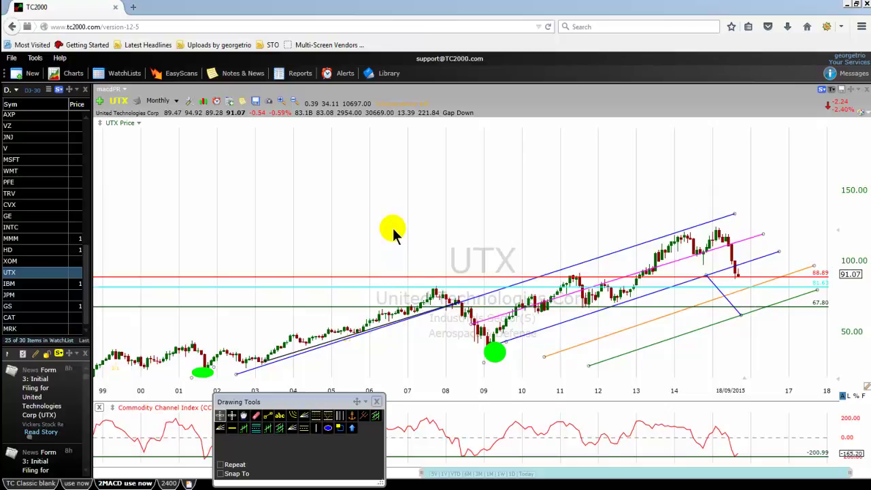
Recolour the 67.80 horizontal line yellow.
{"action": "scroll", "coordinate": [394, 231], "scroll_direction": "up", "scroll_amount": 2}
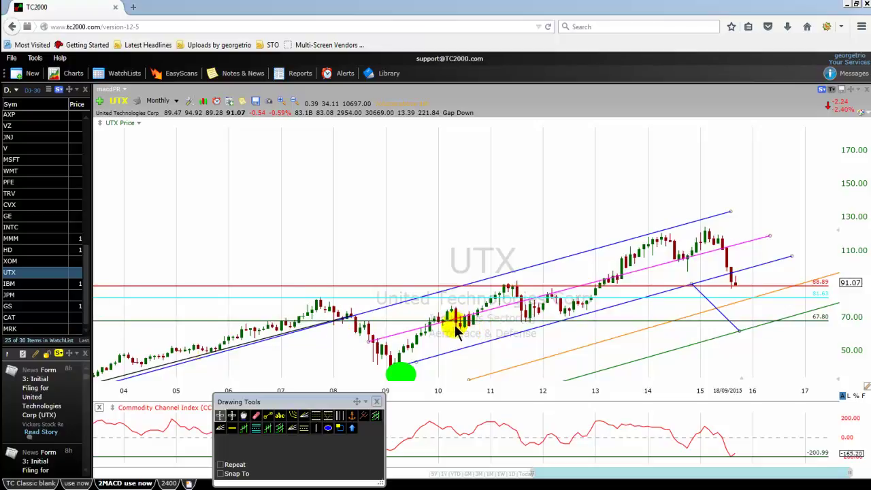
{"action": "right_click", "coordinate": [646, 324]}
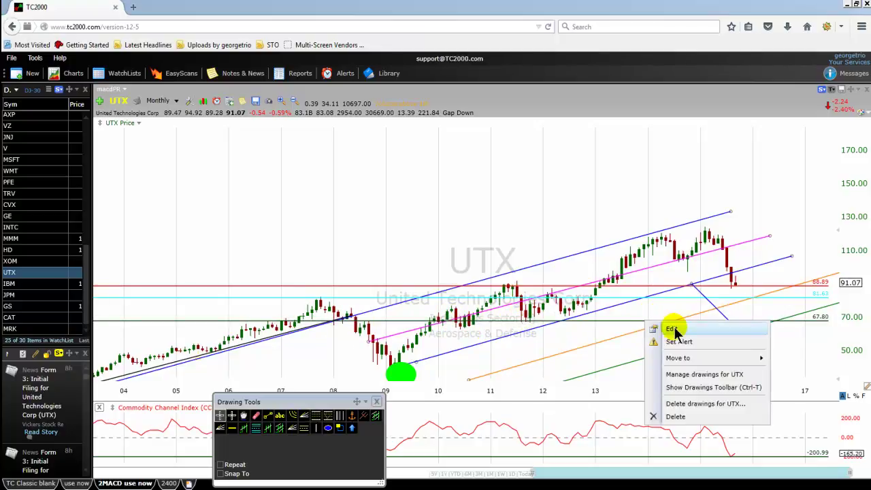
{"action": "left_click", "coordinate": [673, 330]}
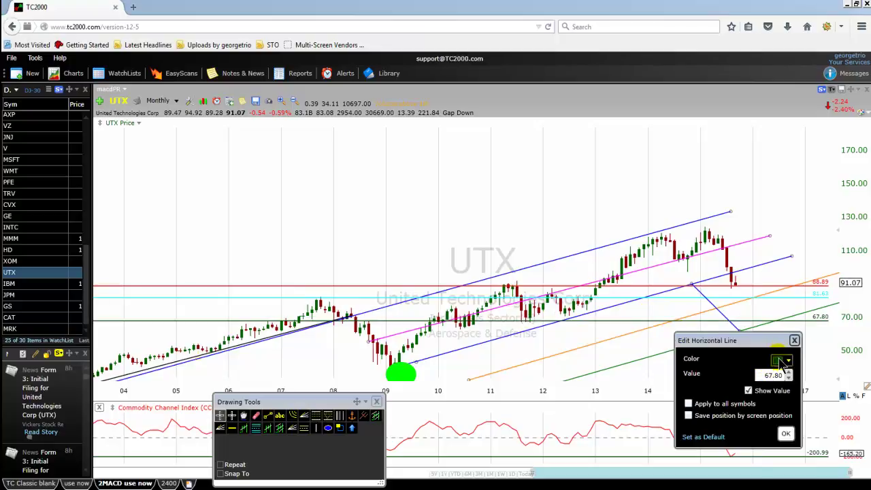
{"action": "left_click", "coordinate": [782, 362]}
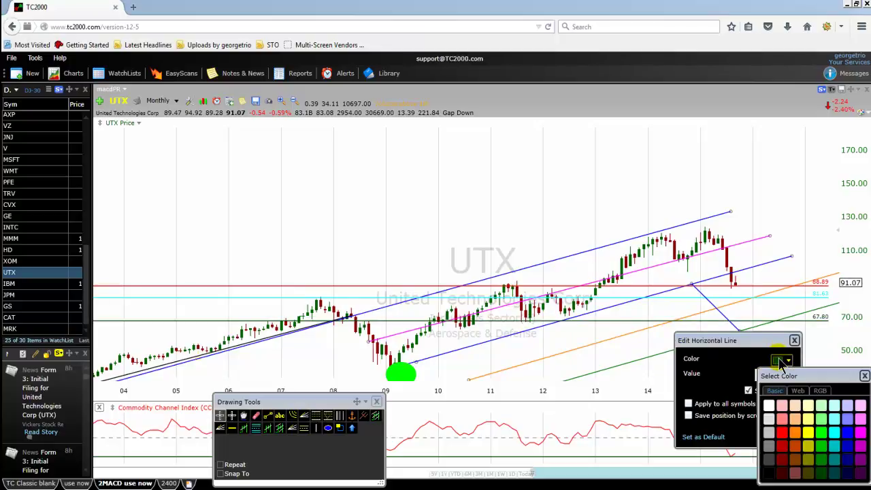
{"action": "left_click", "coordinate": [808, 433]}
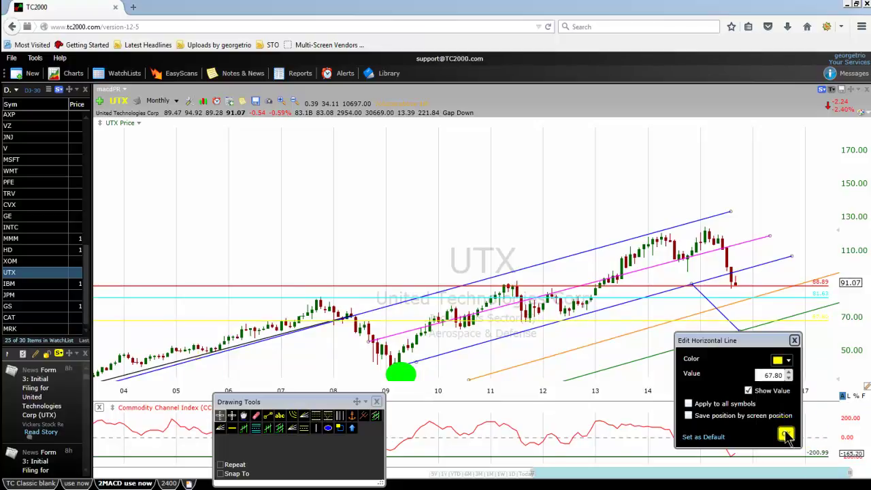
{"action": "left_click", "coordinate": [786, 435]}
Mark the target zone just beyond the latest candle with a narrow green ellipse where the cyan level meets the orange channel line.
{"action": "scroll", "coordinate": [454, 243], "scroll_direction": "up", "scroll_amount": 2}
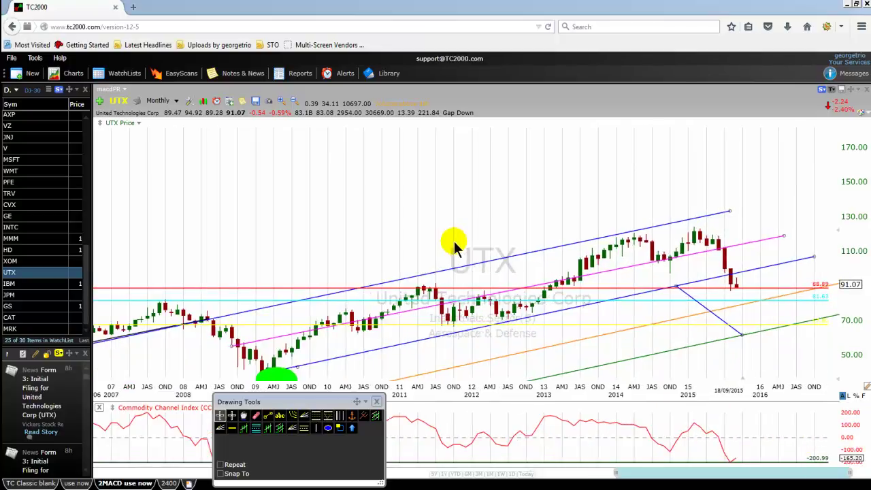
{"action": "scroll", "coordinate": [453, 243], "scroll_direction": "up", "scroll_amount": 1}
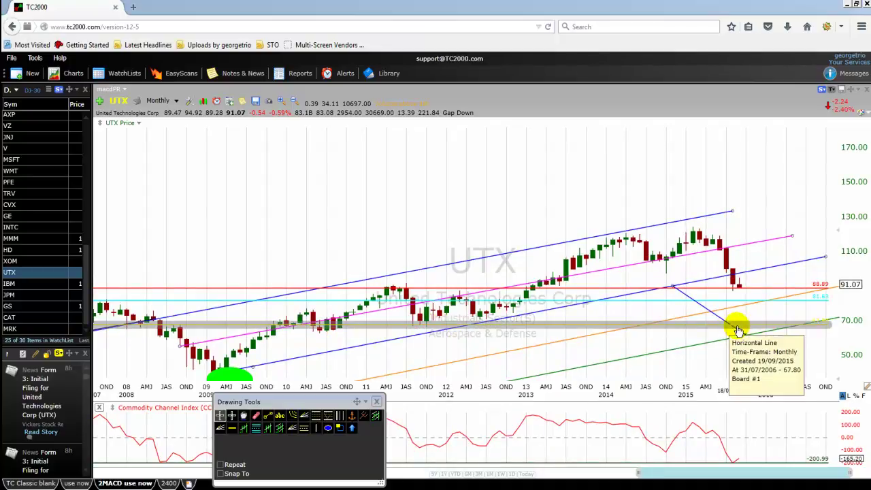
{"action": "left_click", "coordinate": [328, 431]}
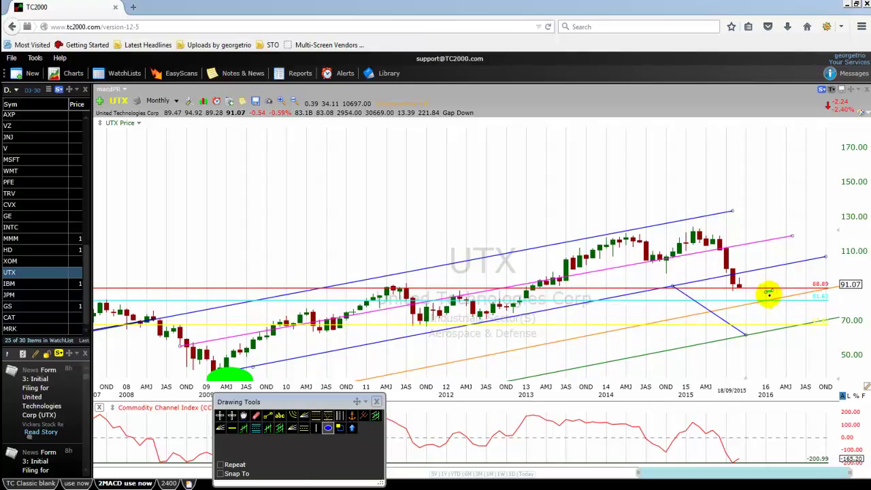
{"action": "left_click_drag", "start_coordinate": [768, 293], "coordinate": [758, 318]}
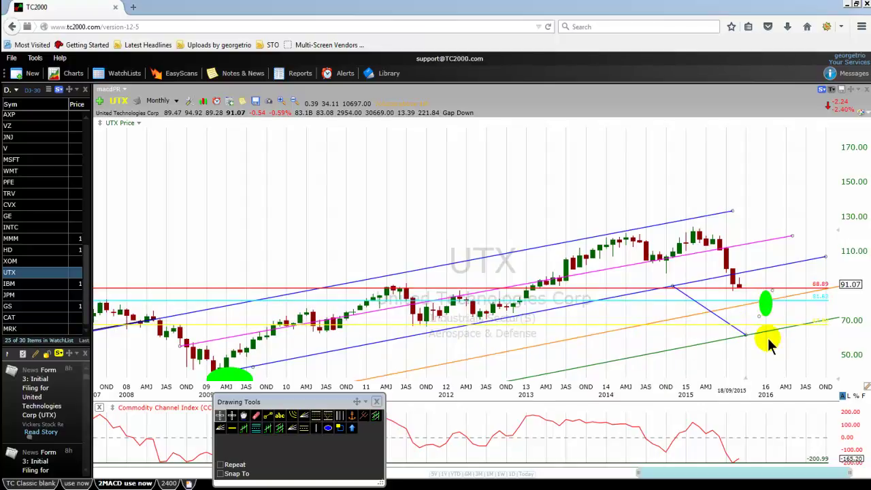
{"action": "left_click_drag", "start_coordinate": [768, 338], "coordinate": [766, 305]}
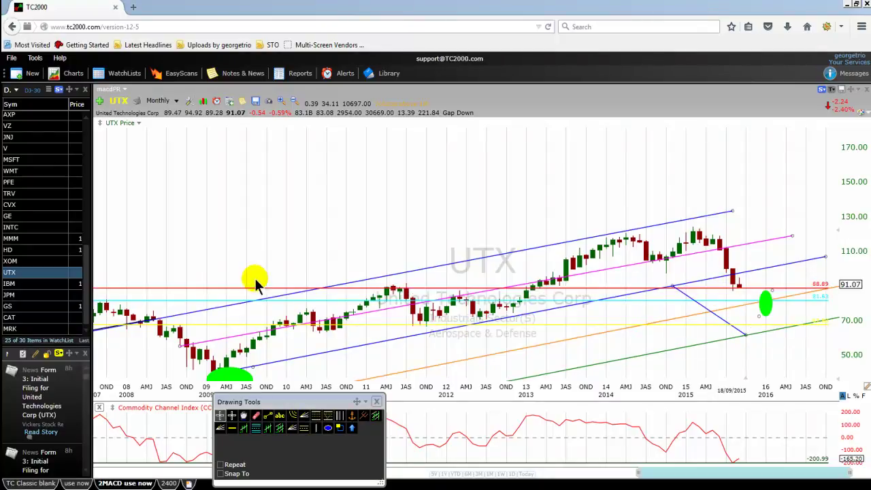
Move the green ellipse at the 2009 low to the 2007 peak, and the narrow target ellipse to the 2009 low.
{"action": "scroll", "coordinate": [293, 269], "scroll_direction": "down", "scroll_amount": 6}
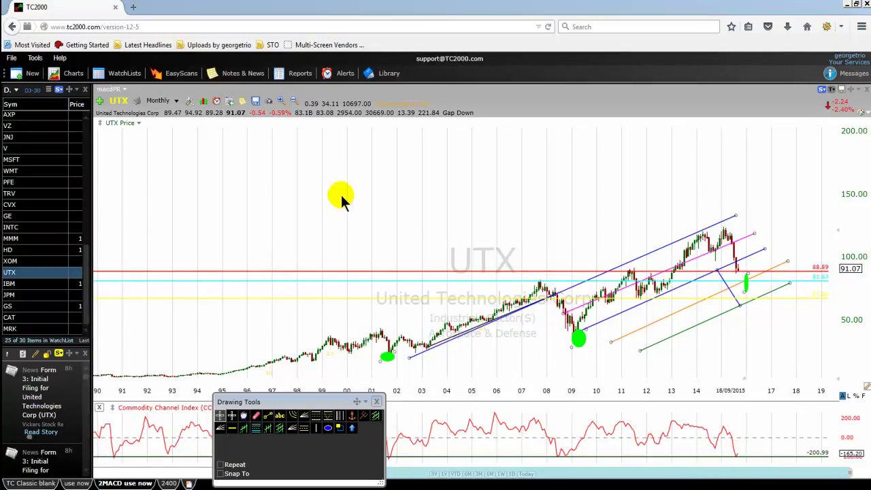
{"action": "scroll", "coordinate": [343, 198], "scroll_direction": "up", "scroll_amount": 3}
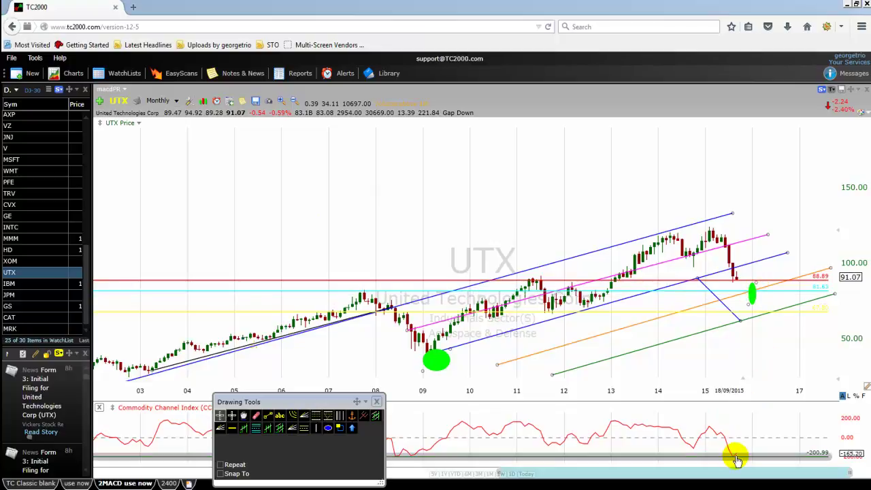
{"action": "left_click_drag", "start_coordinate": [279, 401], "coordinate": [99, 328]}
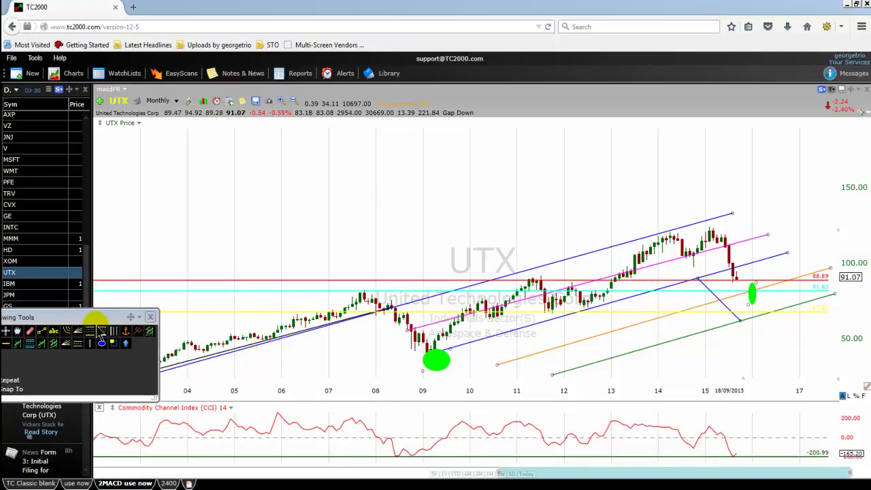
{"action": "scroll", "coordinate": [287, 350], "scroll_direction": "down", "scroll_amount": 5}
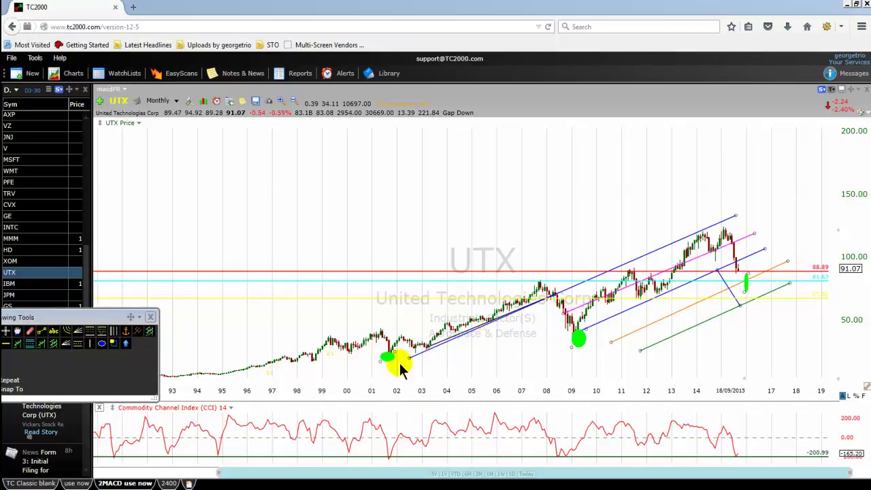
{"action": "left_click_drag", "start_coordinate": [577, 339], "coordinate": [537, 281]}
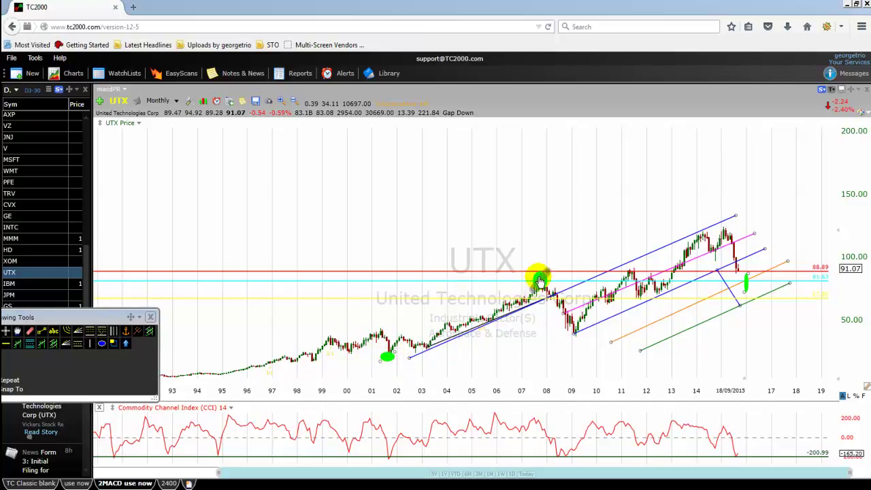
{"action": "mouse_move", "coordinate": [746, 283]}
{"action": "left_mouse_down"}
{"action": "mouse_move", "coordinate": [593, 351]}
{"action": "mouse_move", "coordinate": [572, 335]}
{"action": "left_mouse_up"}
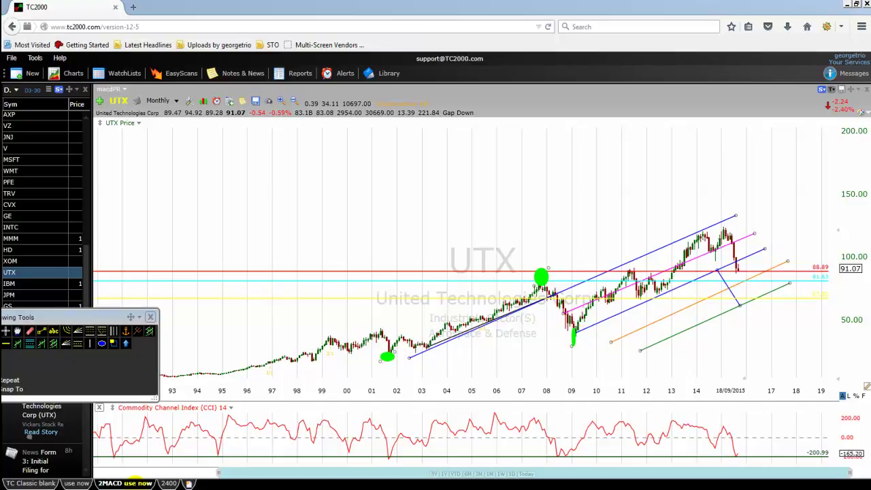
Mark the 2014–2015 peaks with a wide green ellipse and draw a nearly horizontal trend line across their tops.
{"action": "left_click", "coordinate": [103, 343]}
{"action": "mouse_move", "coordinate": [753, 220]}
{"action": "left_mouse_down"}
{"action": "mouse_move", "coordinate": [729, 214]}
{"action": "mouse_move", "coordinate": [705, 234]}
{"action": "left_mouse_up"}
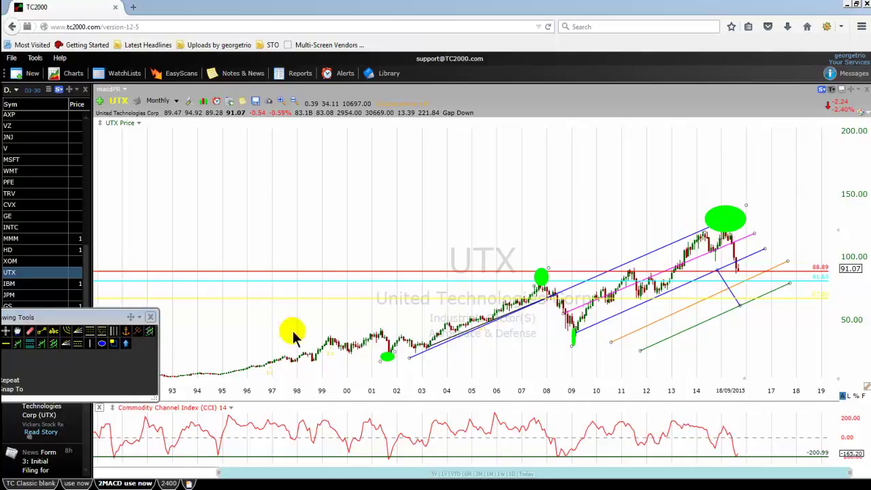
{"action": "left_click_drag", "start_coordinate": [99, 317], "coordinate": [310, 305]}
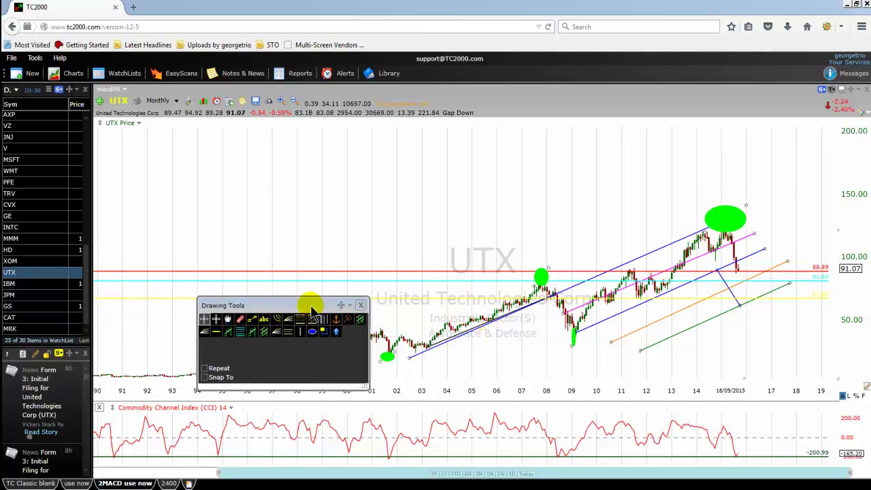
{"action": "left_click", "coordinate": [252, 318]}
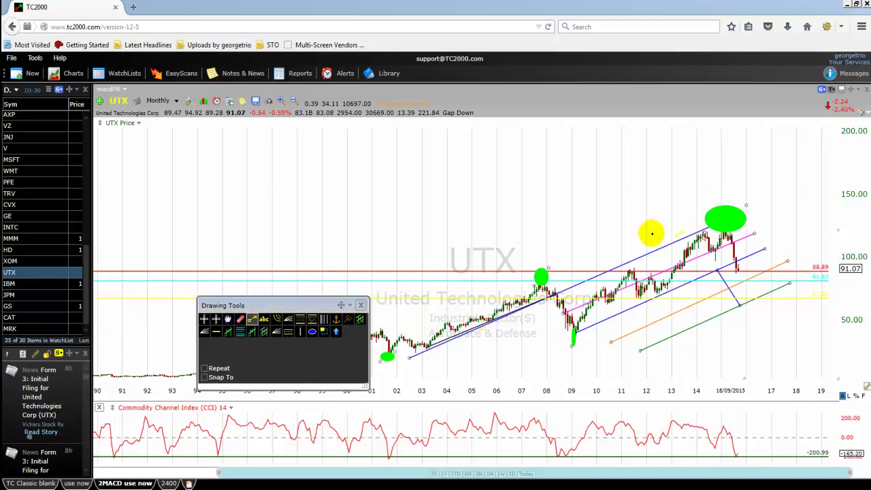
{"action": "left_click_drag", "start_coordinate": [632, 232], "coordinate": [825, 236]}
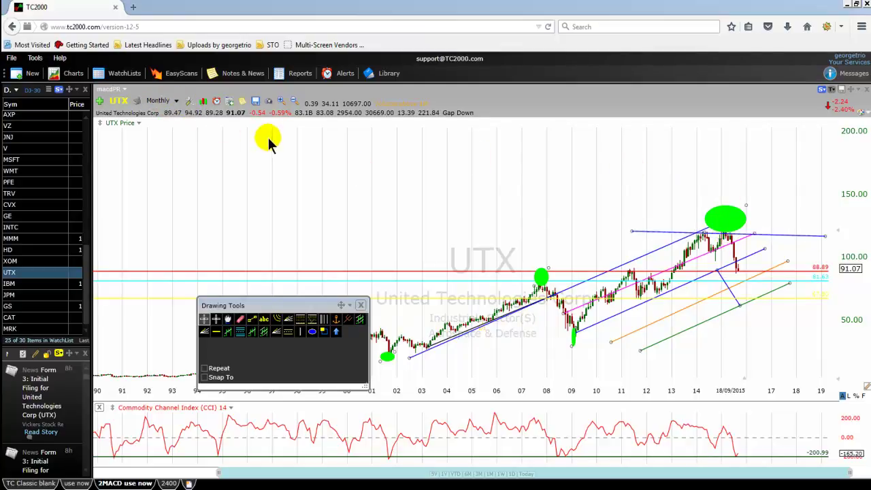
Switch the UTX chart from the monthly to the yearly time frame.
{"action": "left_click", "coordinate": [175, 101]}
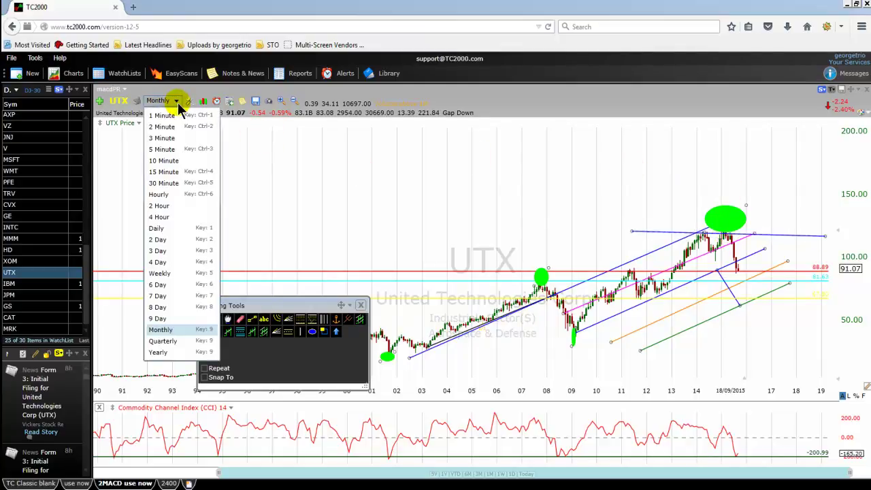
{"action": "left_click", "coordinate": [158, 352]}
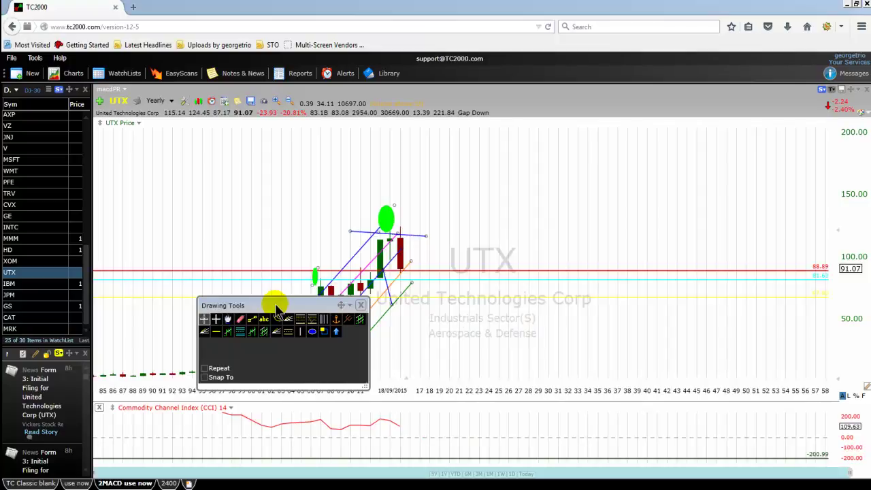
Move the drawing tools palette clear of the candles and level the blue trend line across the 2014–2015 peaks to horizontal.
{"action": "left_click_drag", "start_coordinate": [290, 305], "coordinate": [402, 407]}
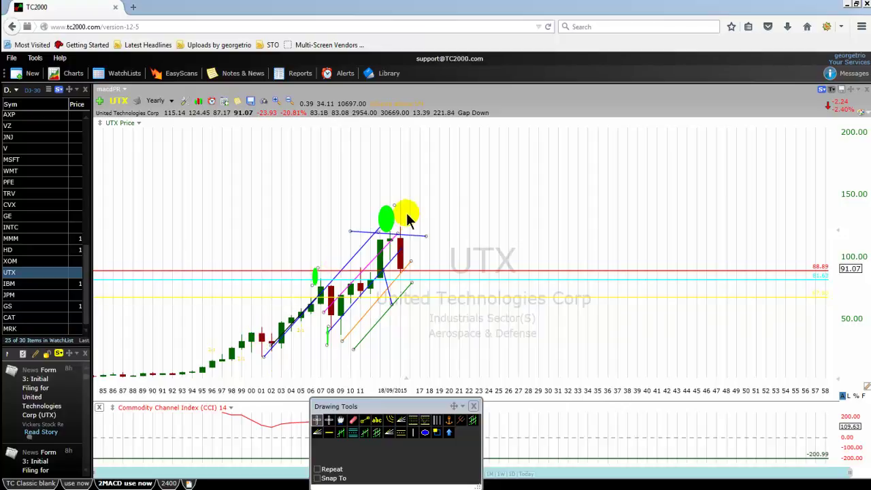
{"action": "left_click_drag", "start_coordinate": [408, 231], "coordinate": [430, 235]}
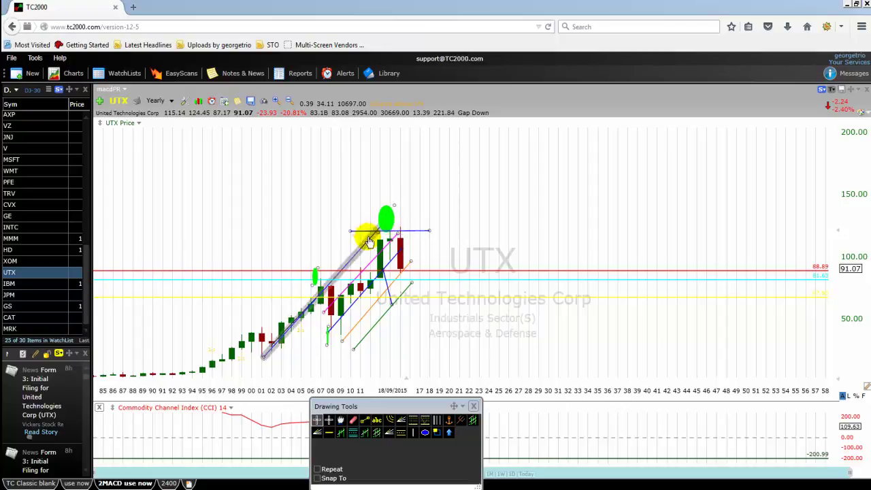
{"action": "mouse_move", "coordinate": [393, 236]}
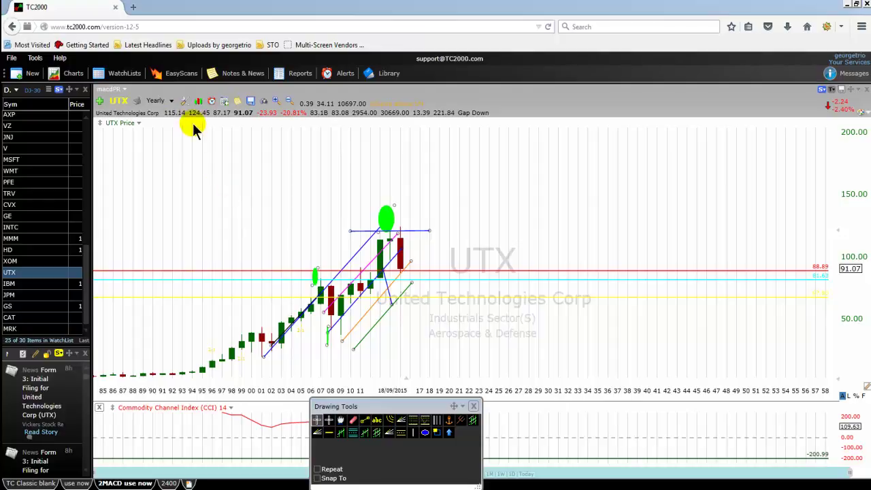
Switch the UTX chart back to the monthly time frame and examine the recent candles against the channel lines and price levels.
{"action": "left_click", "coordinate": [172, 102]}
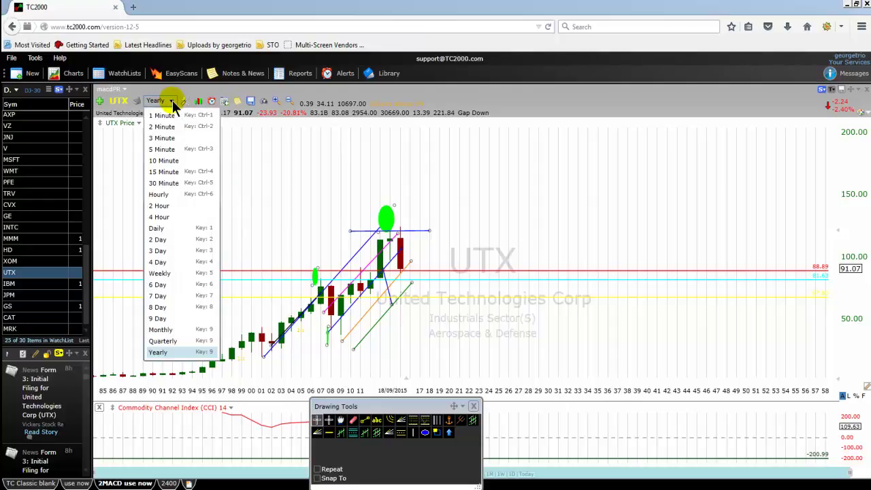
{"action": "left_click", "coordinate": [168, 329]}
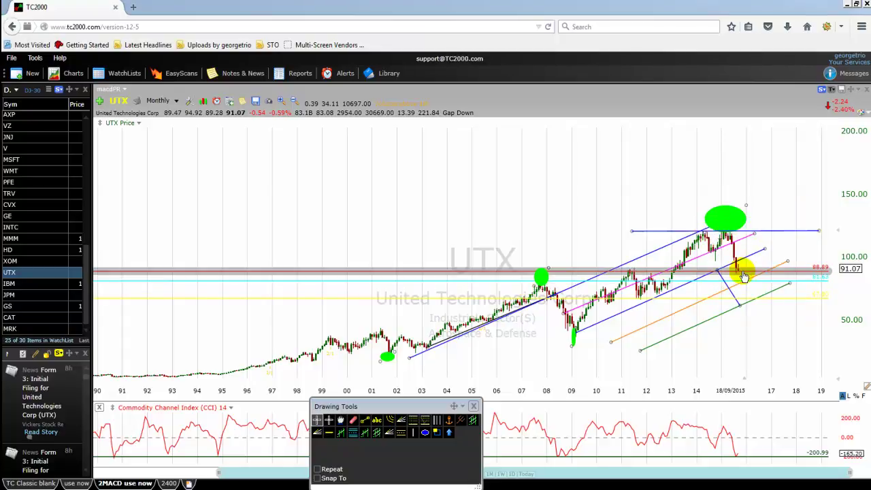
{"action": "mouse_move", "coordinate": [740, 275]}
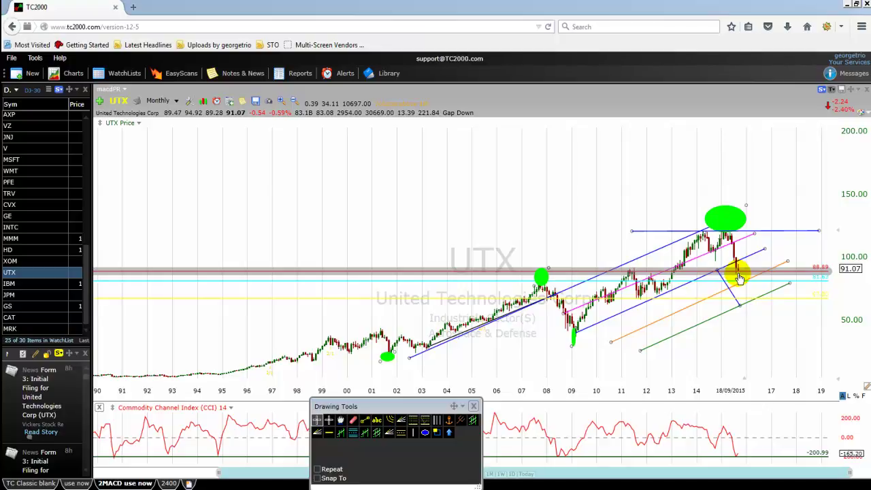
{"action": "scroll", "coordinate": [454, 249], "scroll_direction": "up", "scroll_amount": 3}
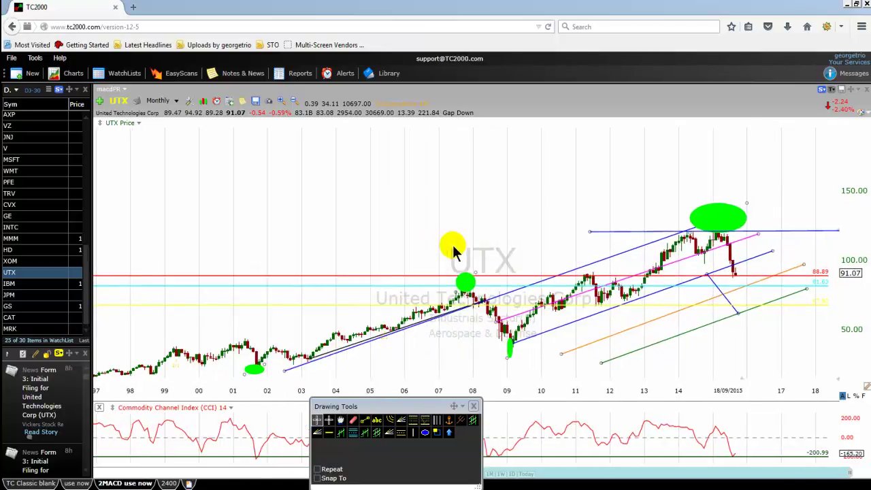
{"action": "scroll", "coordinate": [454, 249], "scroll_direction": "up", "scroll_amount": 2}
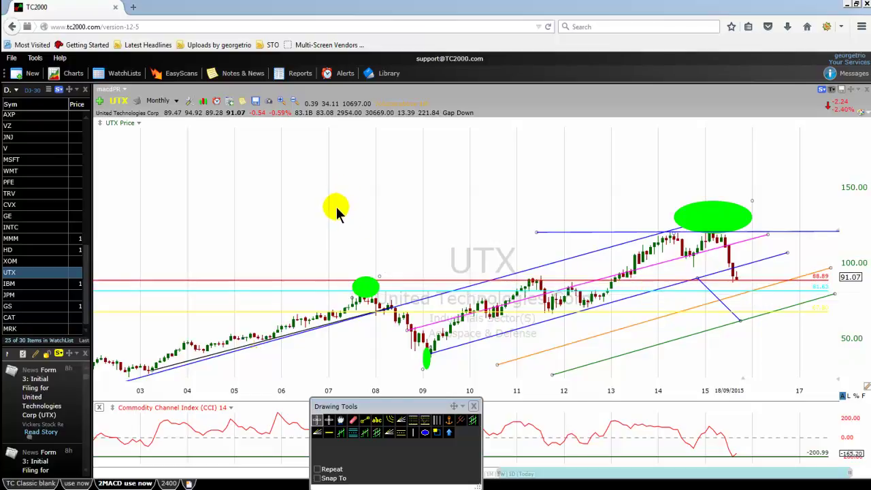
{"action": "scroll", "coordinate": [311, 251], "scroll_direction": "down", "scroll_amount": 2}
{"action": "scroll", "coordinate": [311, 251], "scroll_direction": "down", "scroll_amount": 1}
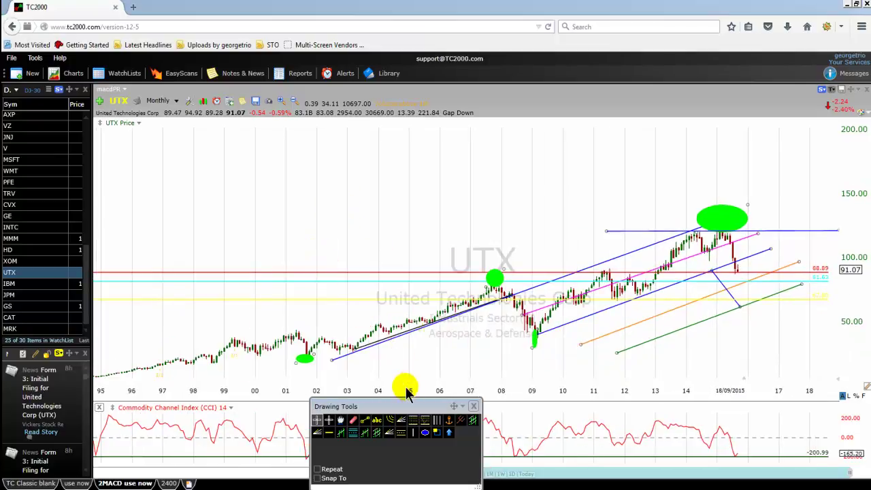